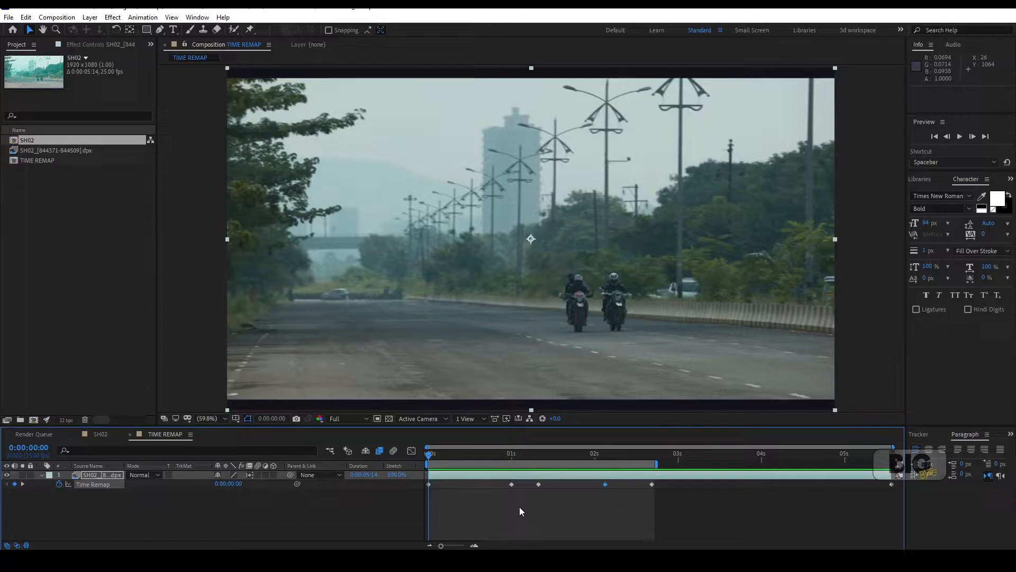
Play back the SH02 and TIME REMAP compositions to compare them, and return the playhead to the first frame.
key("space")
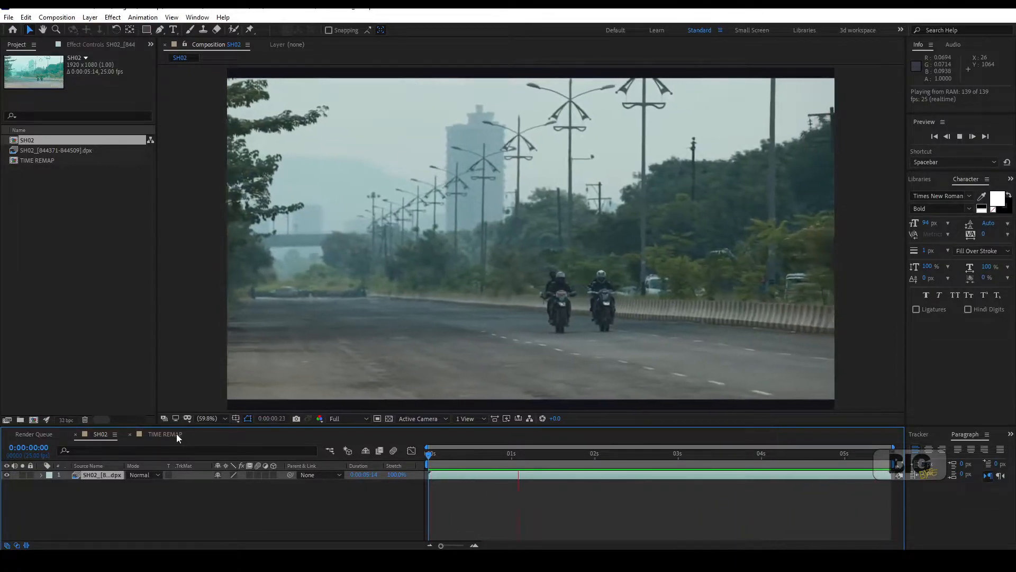
left_click(177, 434)
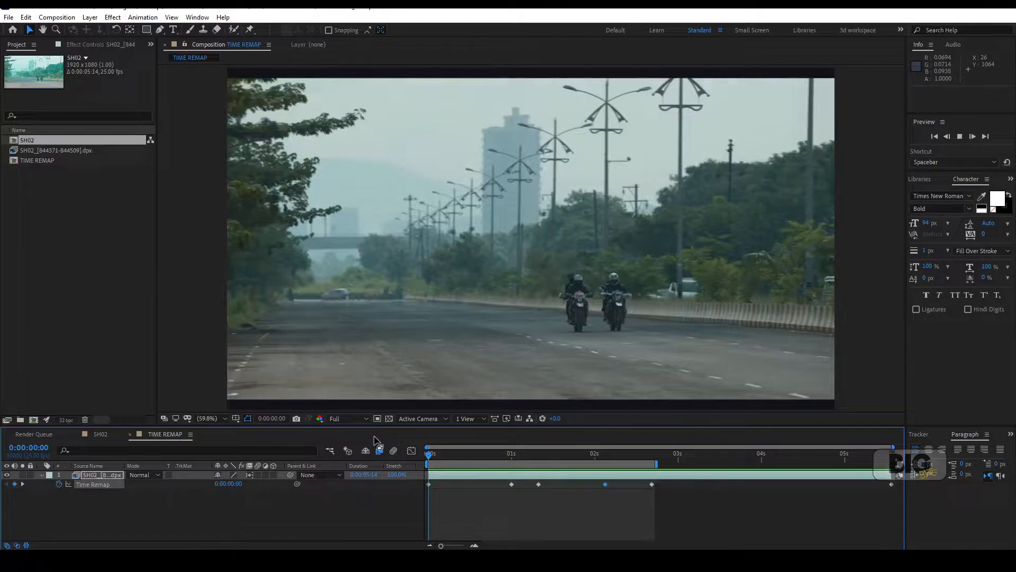
key("space")
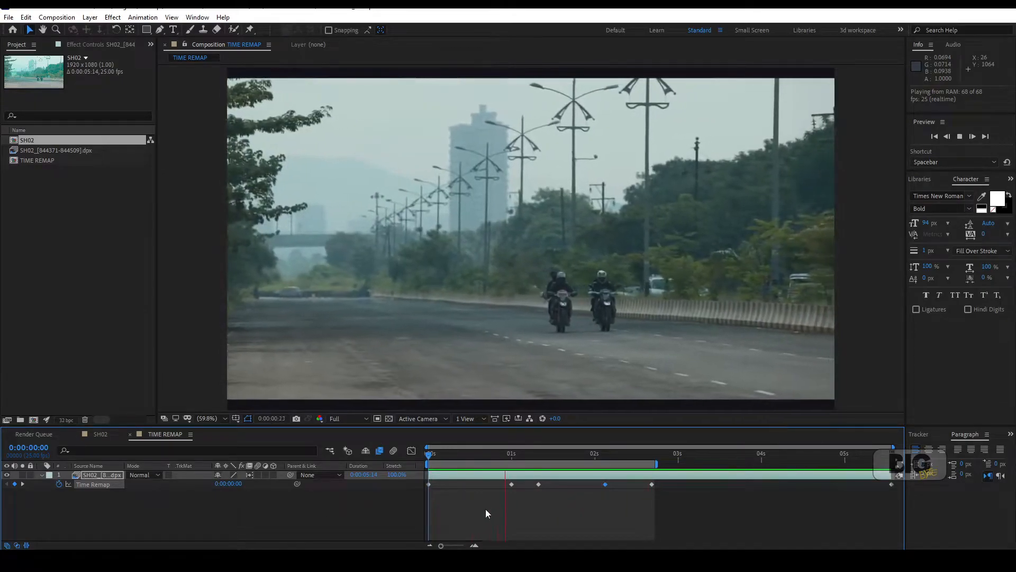
key("space")
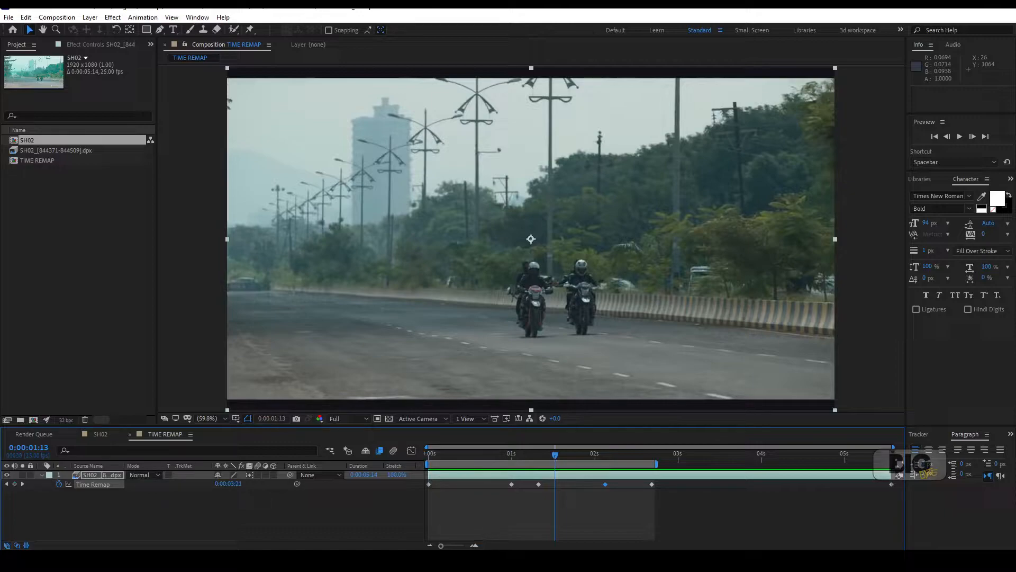
key("Home")
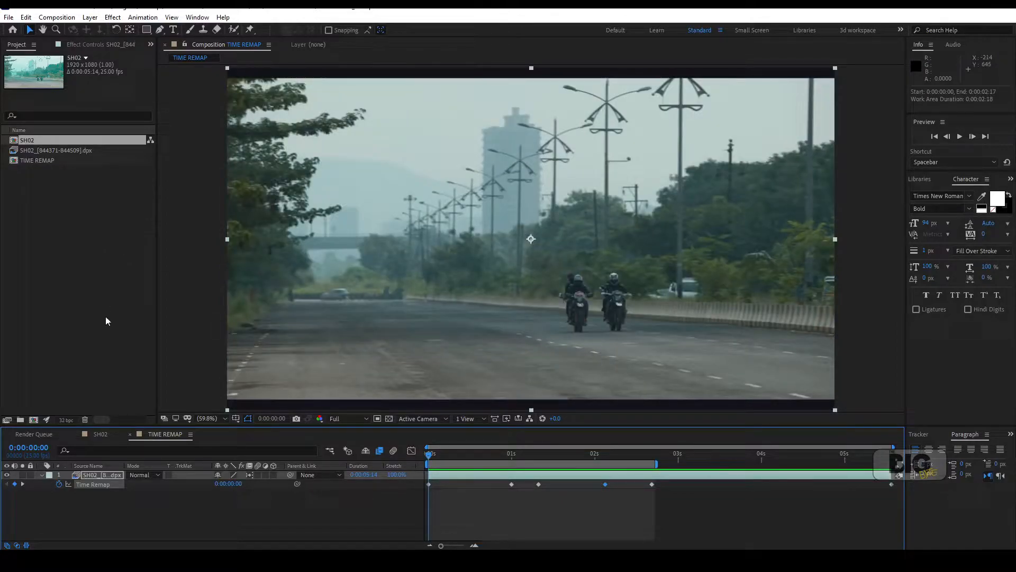
left_click_drag(62, 150, 34, 418)
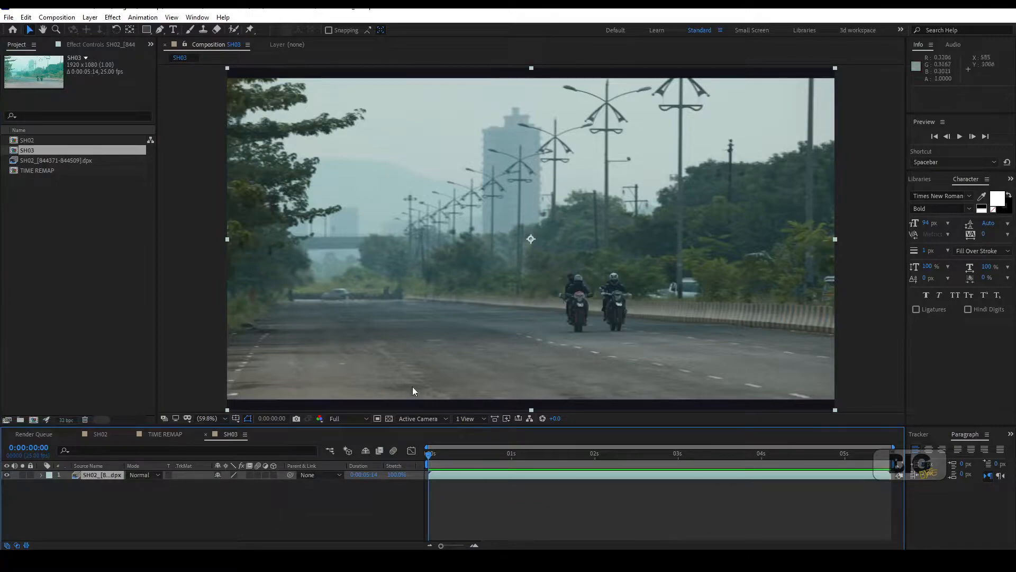
key("space")
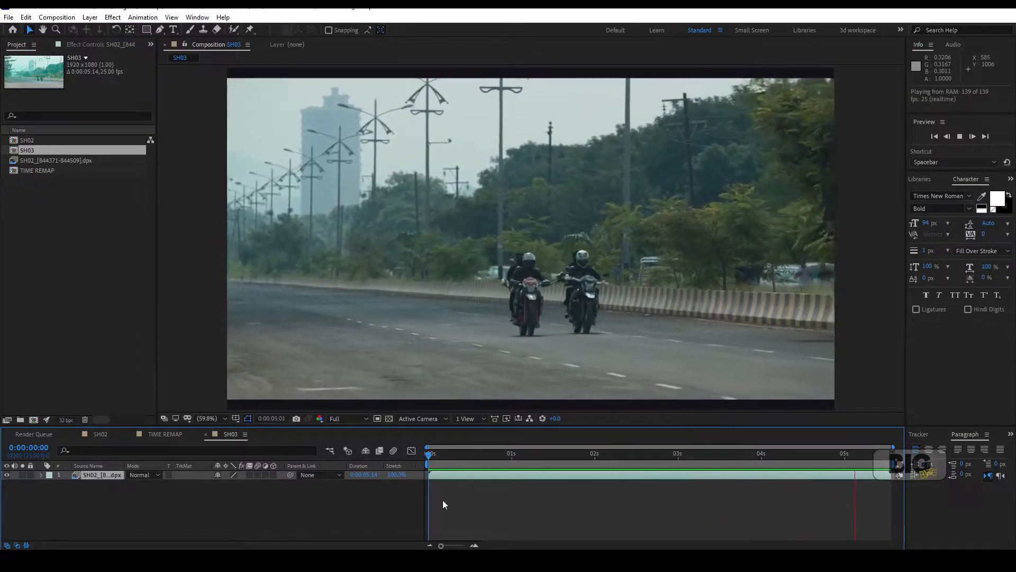
Apply Time-Reverse Layer to the SH03 footage layer to preview it backwards, and undo the reversal.
left_click(107, 475)
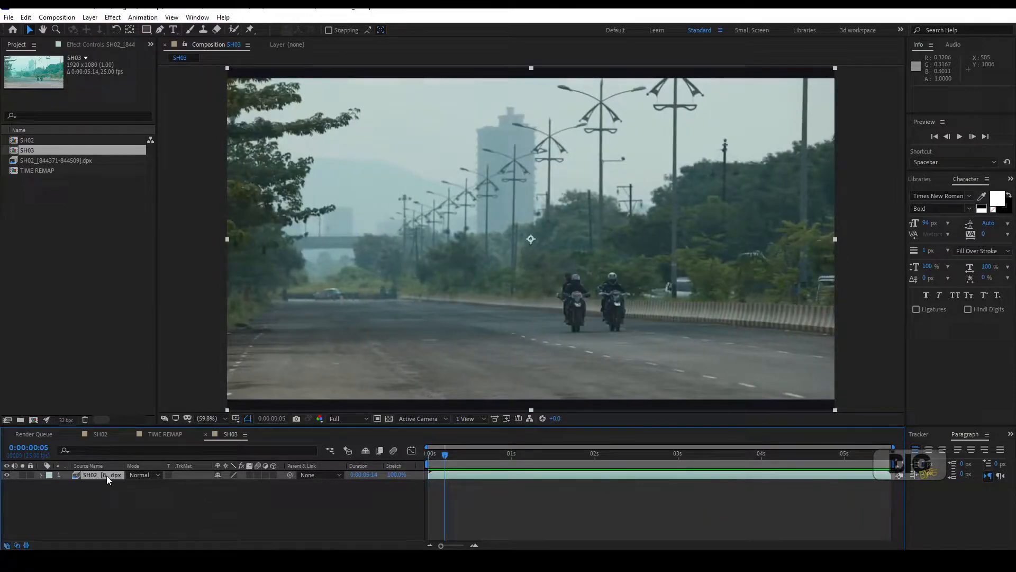
right_click(106, 476)
mouse_move(160, 230)
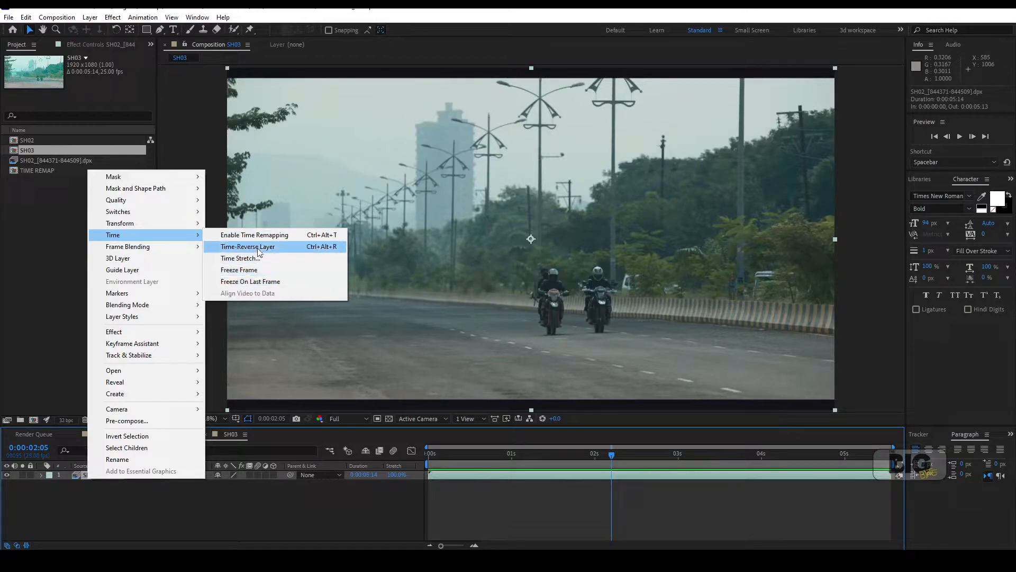
left_click(228, 249)
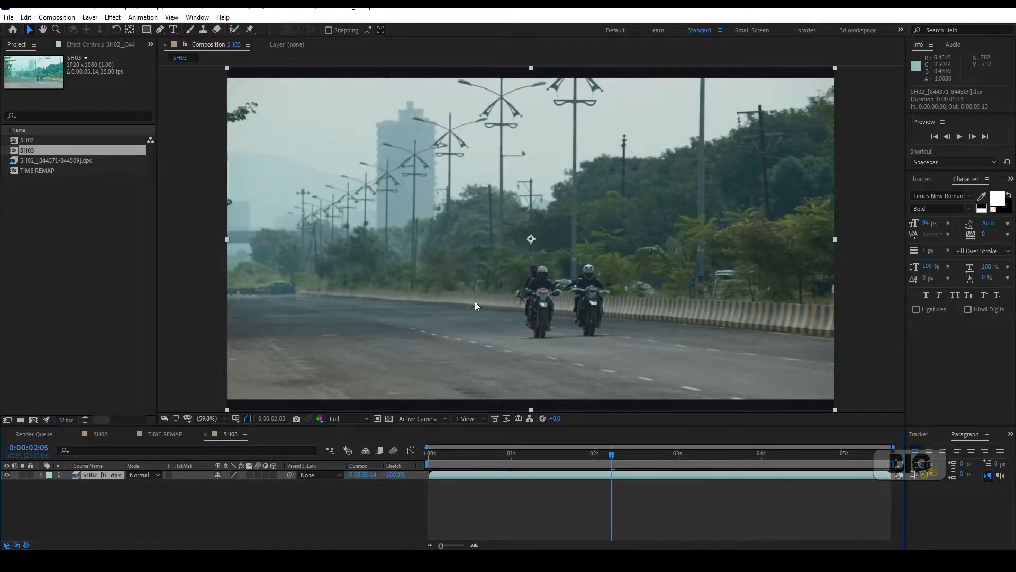
key("space")
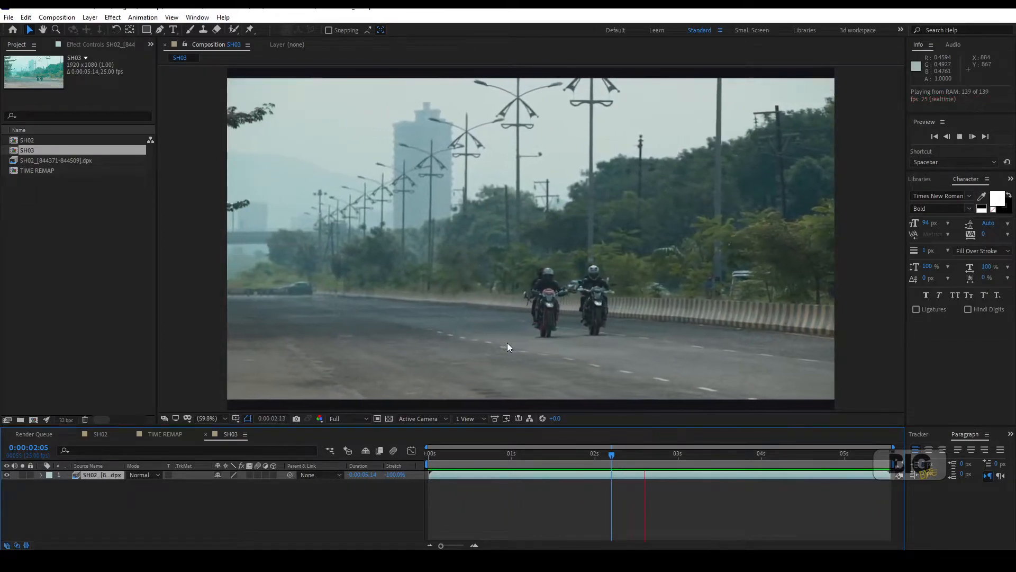
left_click_drag(588, 465, 889, 460)
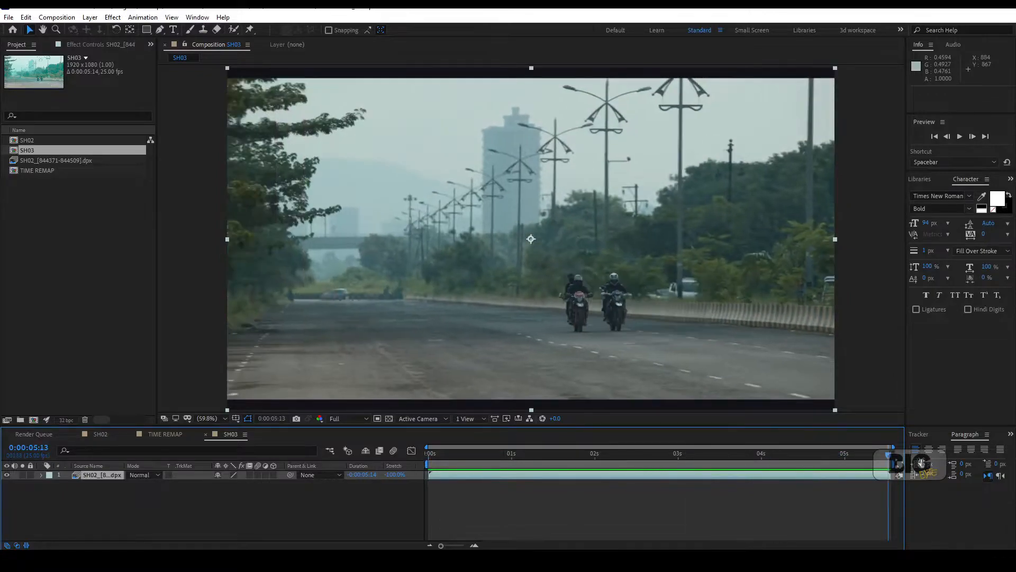
key("ctrl+z")
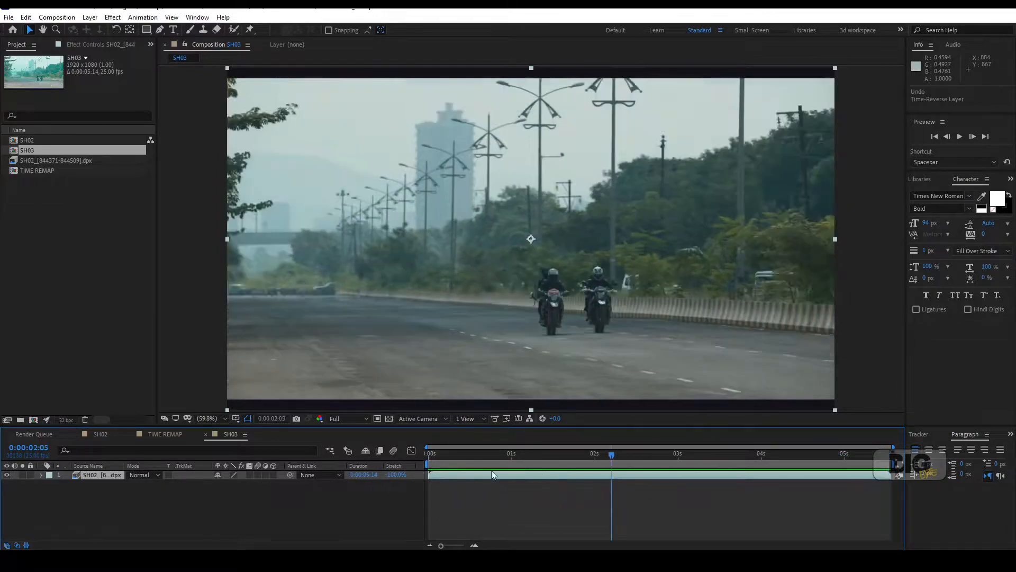
left_click_drag(470, 458, 352, 508)
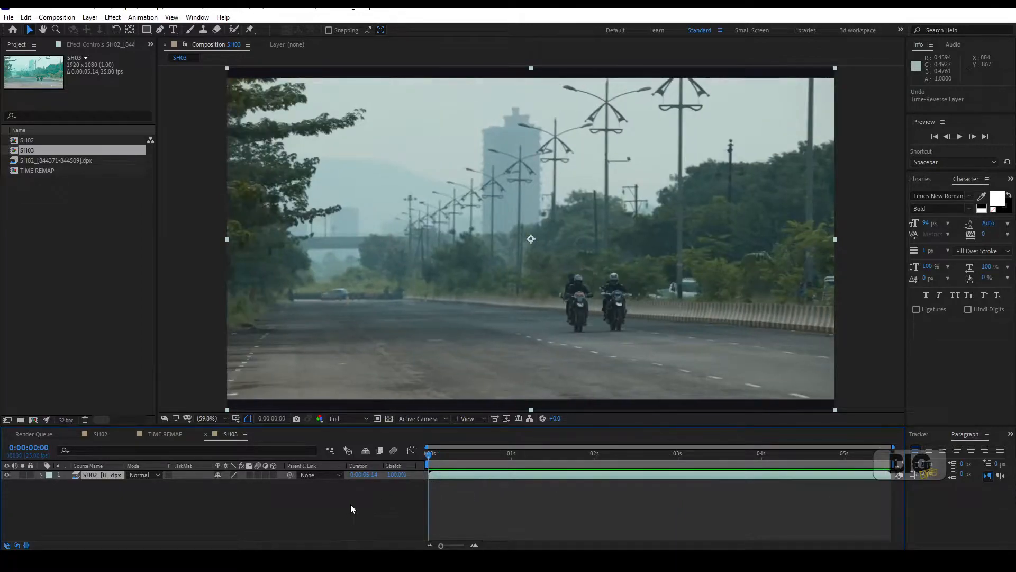
Time-stretch the footage layer with a stretch factor of 50 and preview the faster clip.
right_click(102, 476)
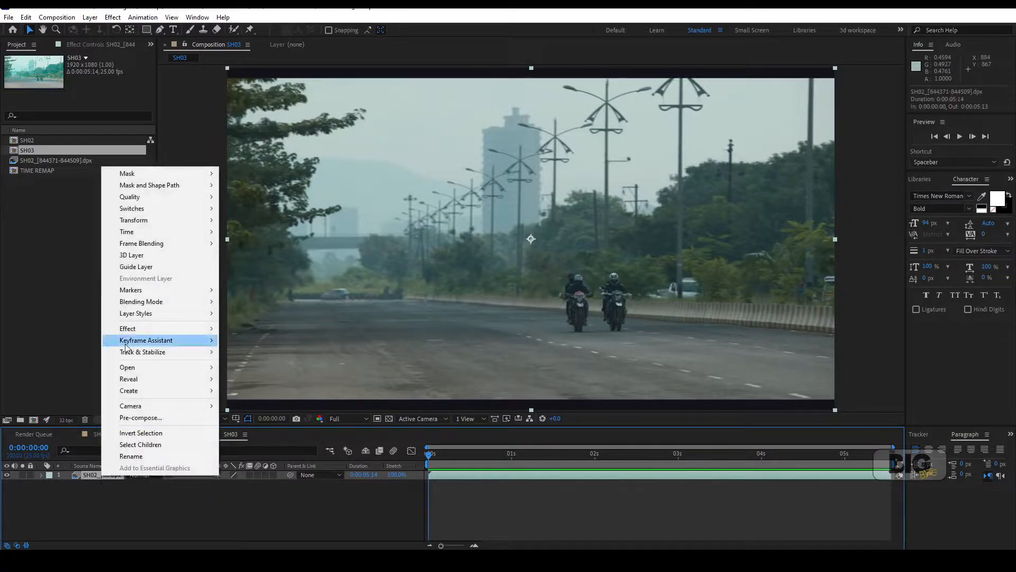
mouse_move(138, 234)
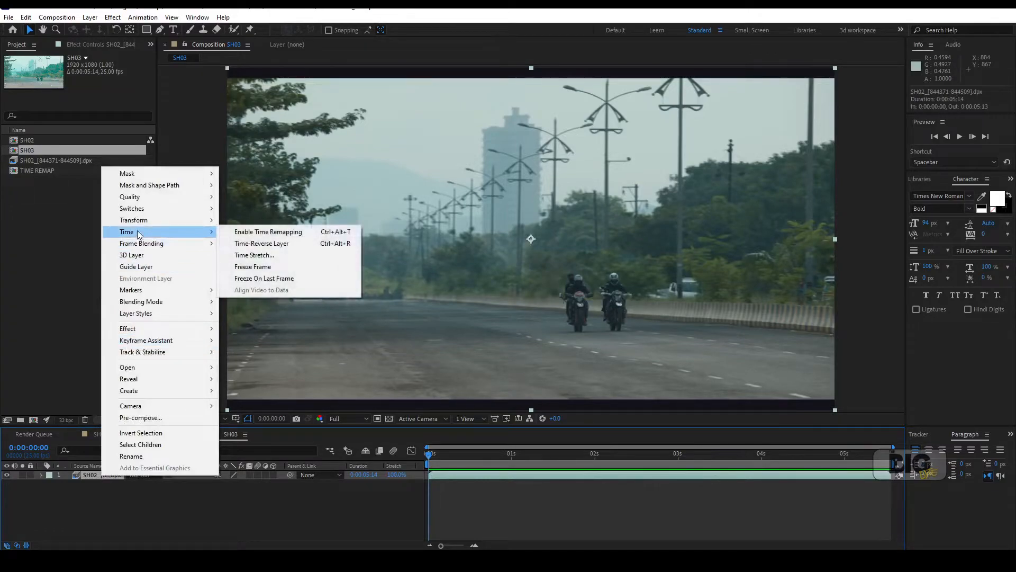
left_click(253, 256)
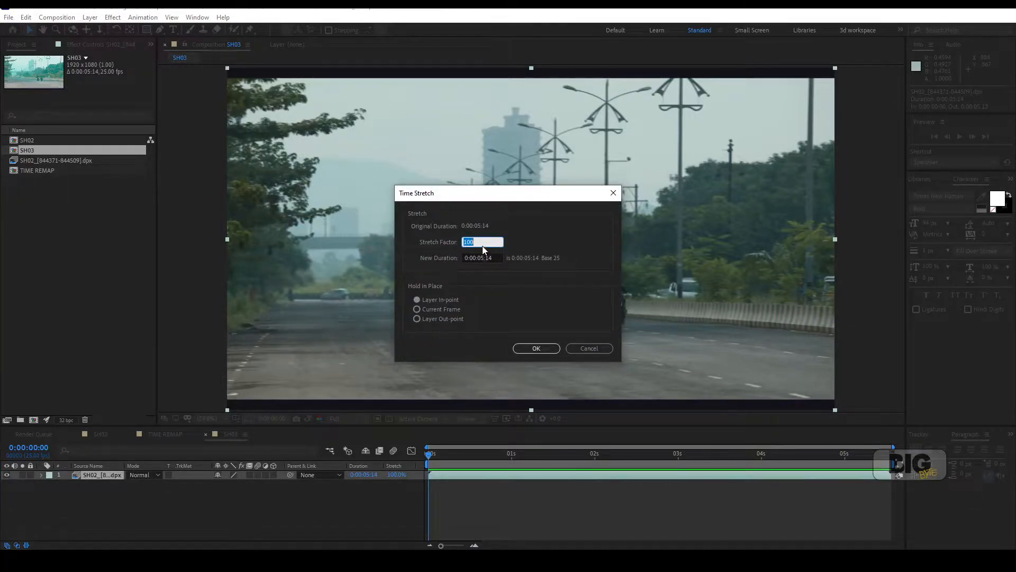
left_click_drag(483, 242, 436, 247)
type("50")
left_click_drag(482, 242, 414, 245)
left_click_drag(475, 240, 430, 237)
type("5")
left_click(528, 346)
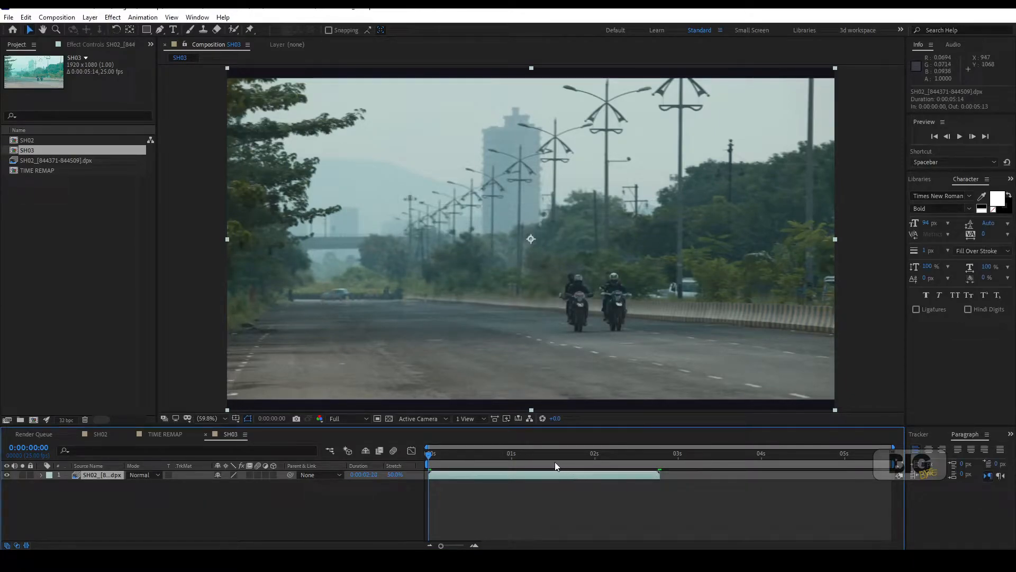
left_click(461, 453)
key("space")
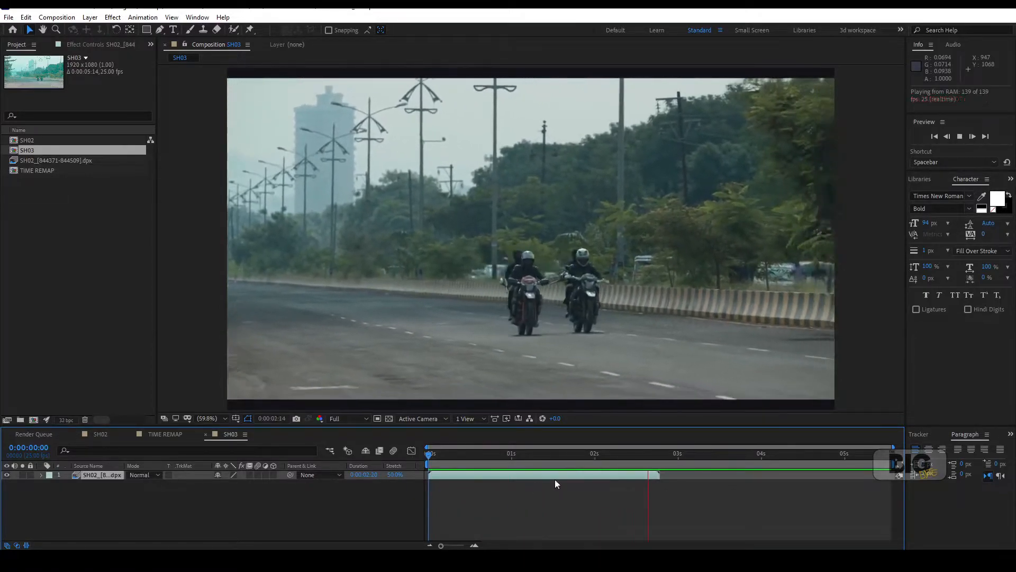
left_click(551, 480)
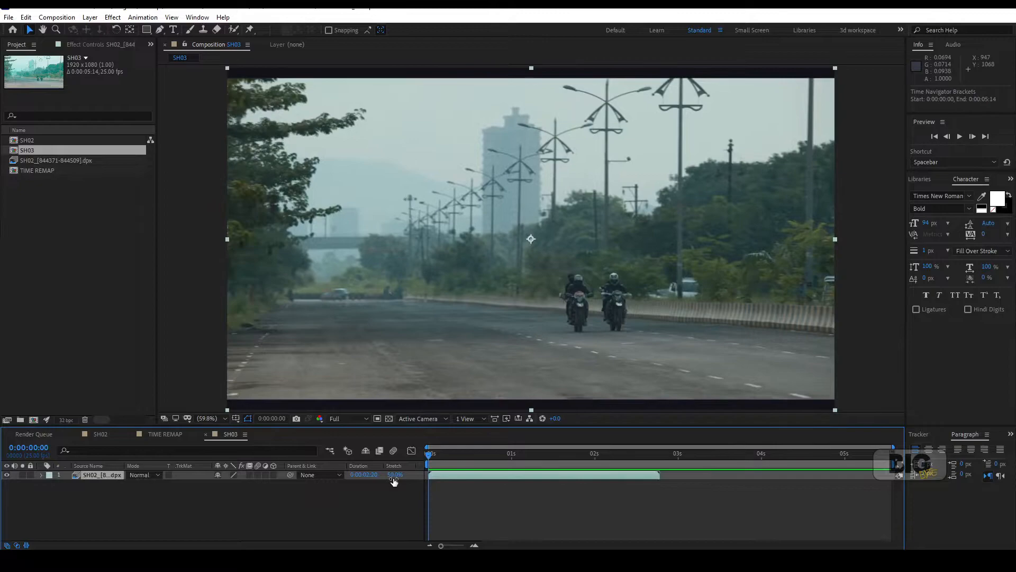
Adjust the layer's stretch directly in the timeline to about 58% and preview the result.
left_click_drag(394, 480, 369, 511)
key("space")
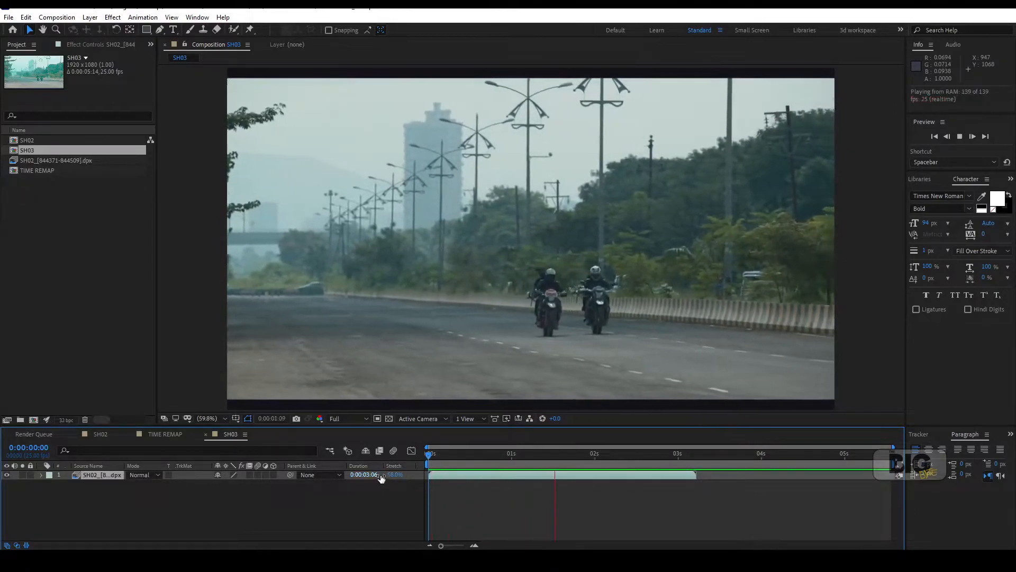
Set the layer's stretch factor to 125 and preview the slowed clip.
left_click(393, 476)
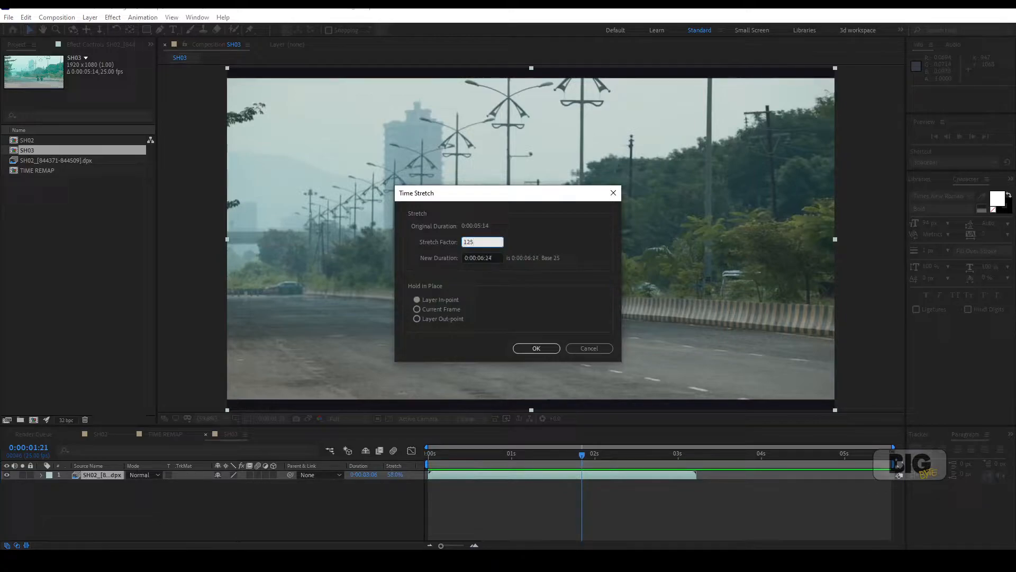
key("Return")
key("space")
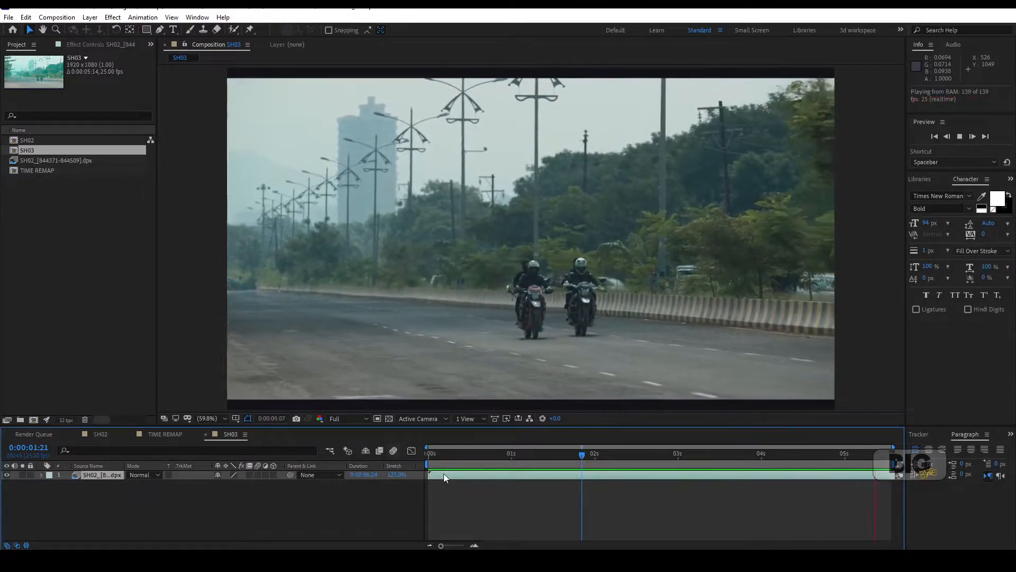
Set the layer's stretch factor to 200 for a slow-motion preview, and undo all the stretch changes.
left_click(396, 475)
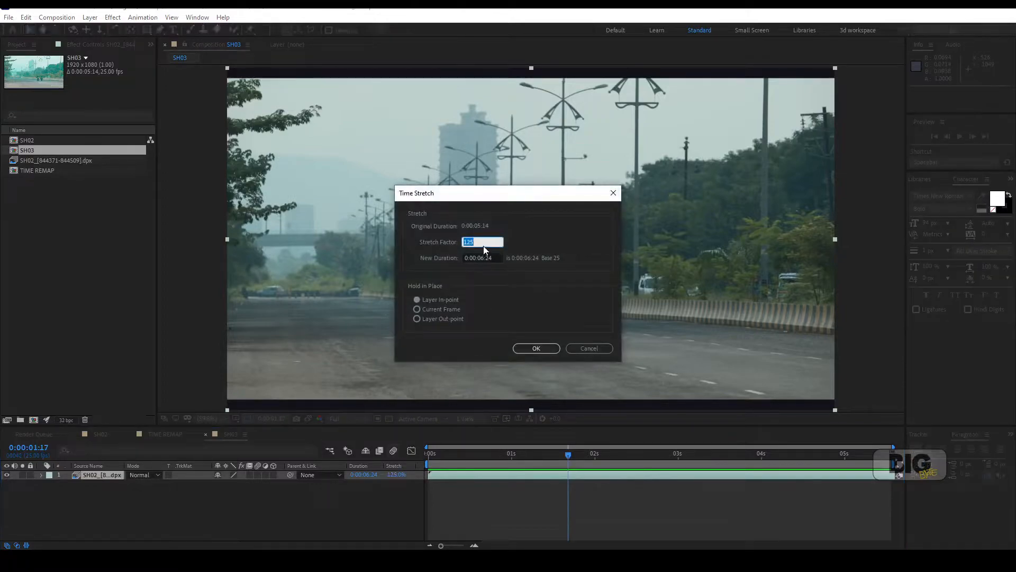
type("200")
key("Return")
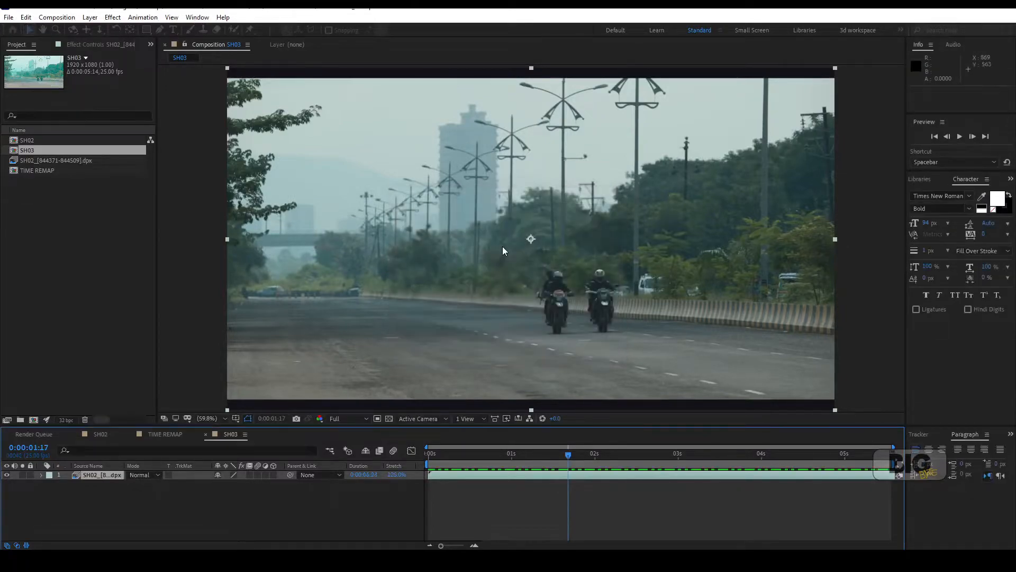
key("space")
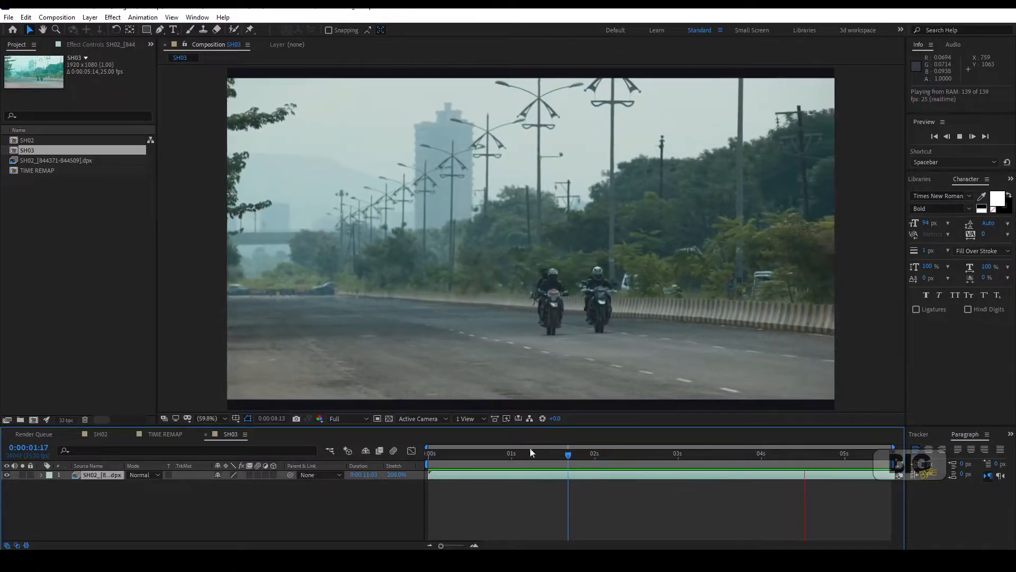
key("ctrl+z")
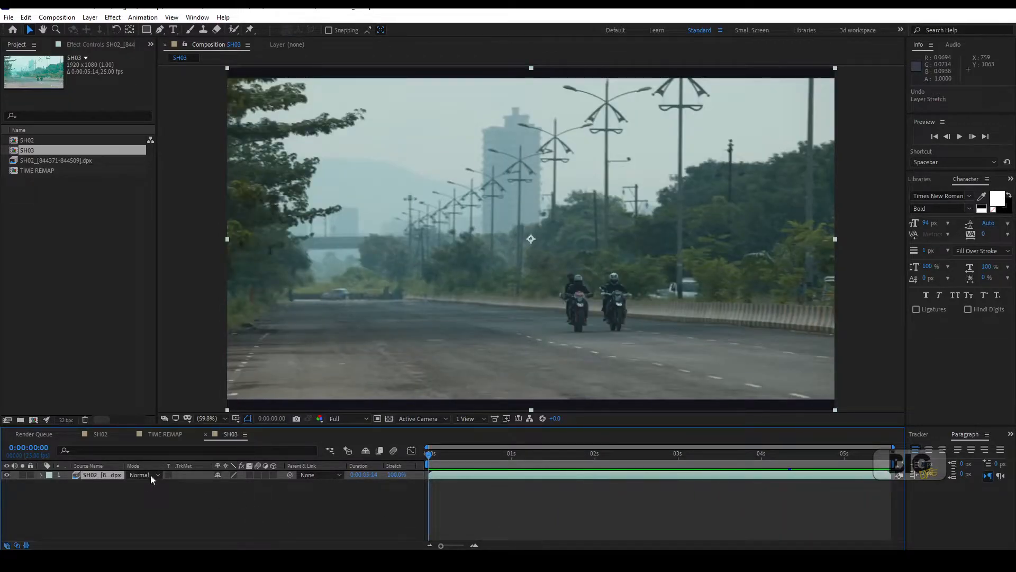
Apply Freeze Frame to the footage layer at the first frame and scrub through the timeline to check it.
right_click(103, 474)
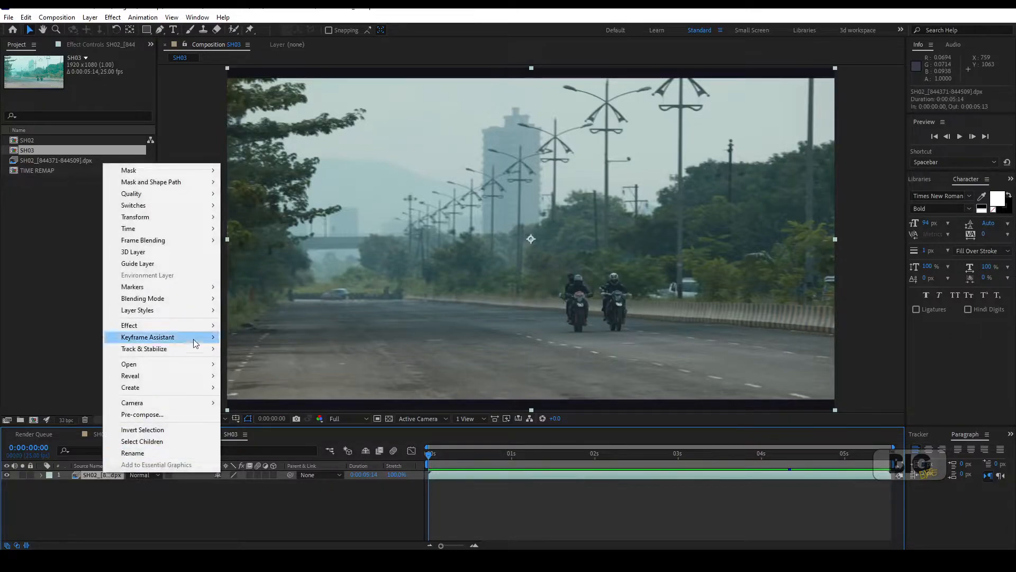
mouse_move(165, 230)
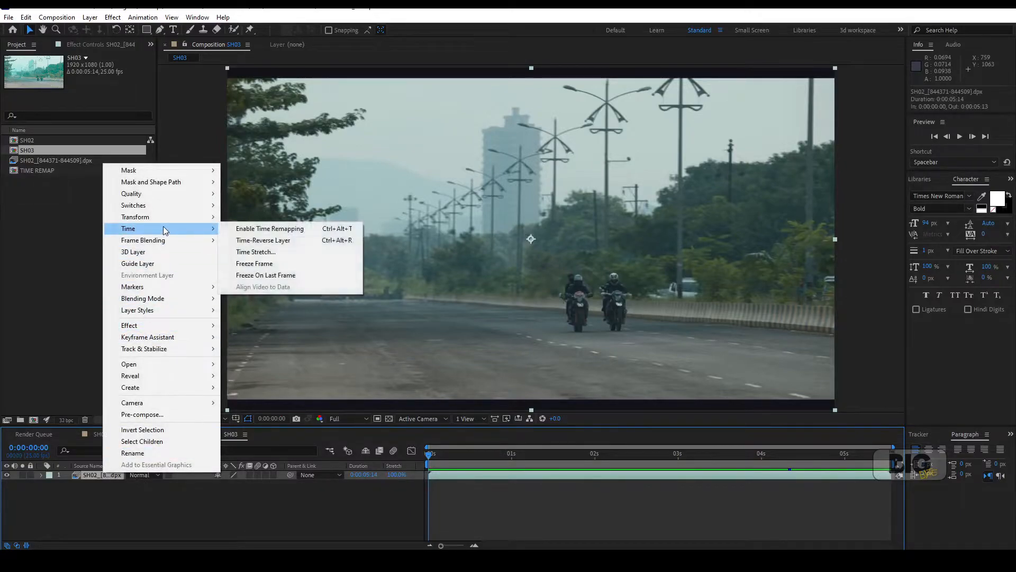
left_click(254, 264)
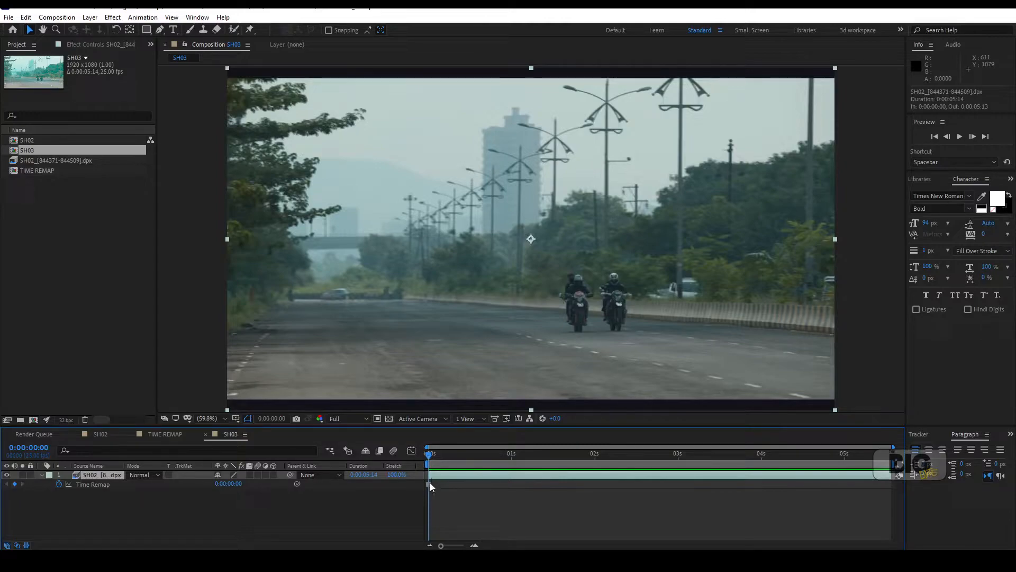
left_click_drag(432, 455, 685, 456)
left_click_drag(738, 497, 437, 495)
left_click_drag(565, 496, 335, 506)
Change the frozen frame's Time Remap value to 0:00:02:21, scrub to check it, and lower the value to about 0:00:00:15.
left_click_drag(239, 487, 274, 483)
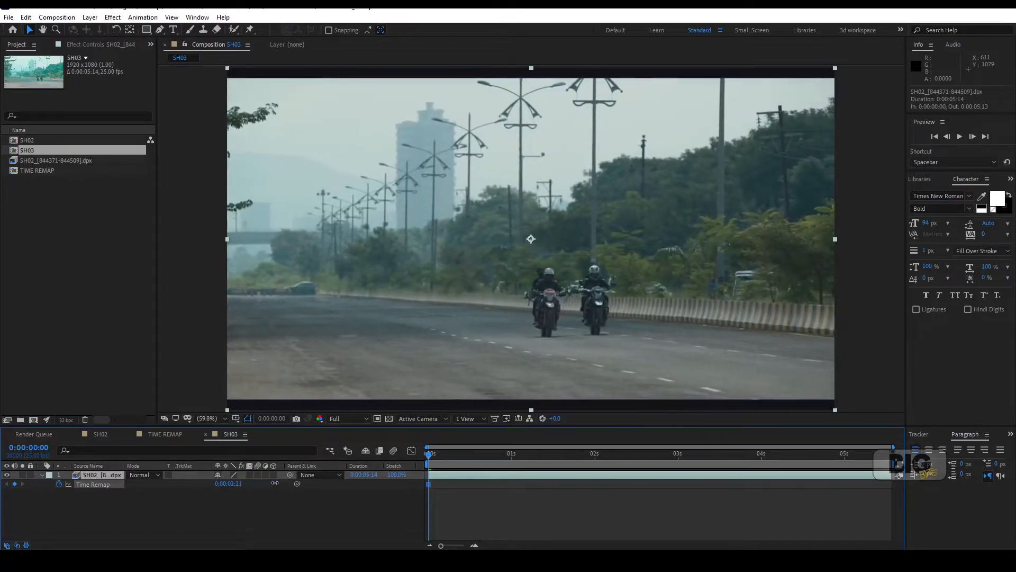
left_click_drag(425, 455, 622, 461)
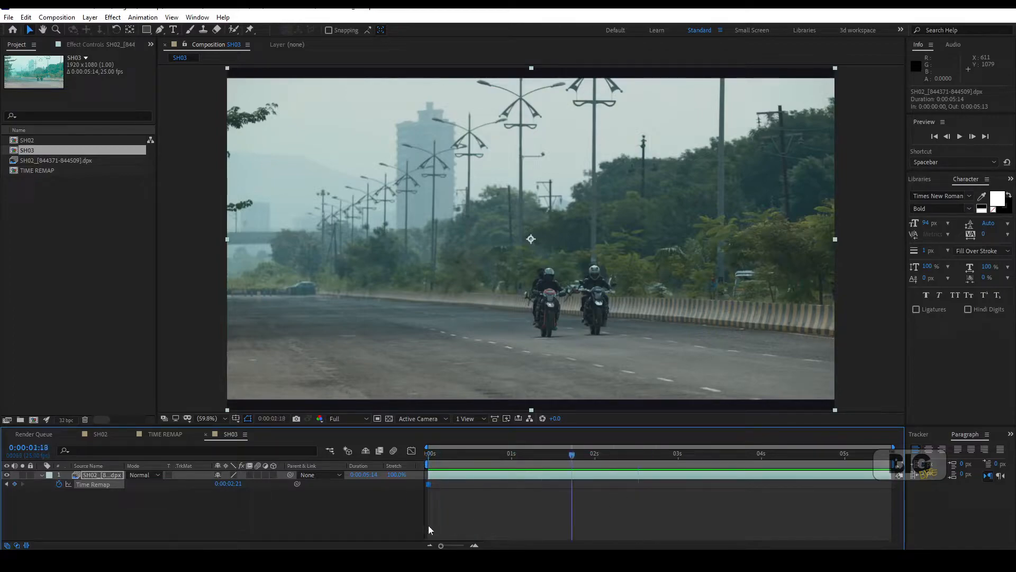
left_click_drag(240, 486, 218, 485)
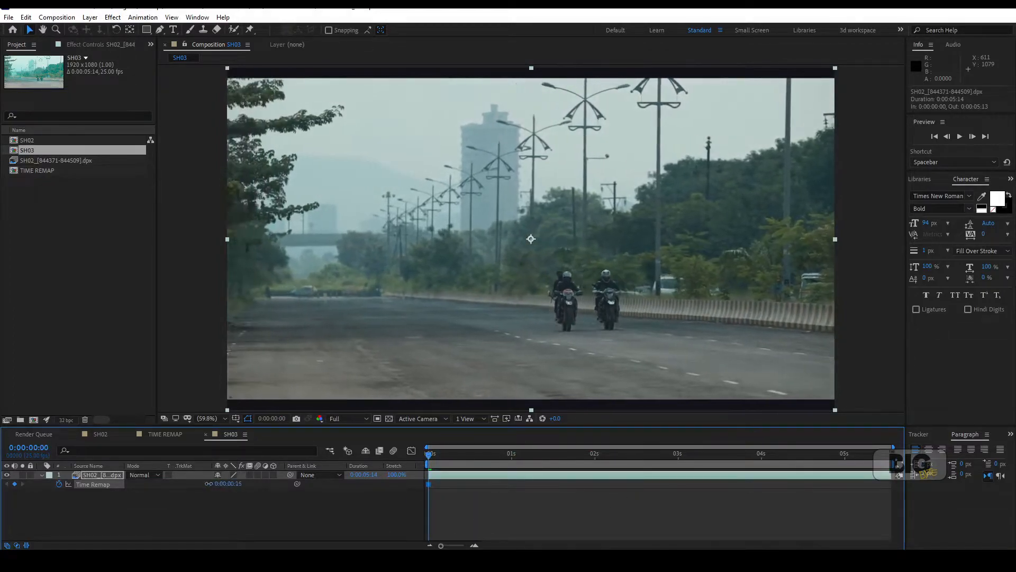
Apply Freeze On Last Frame to the footage layer and scrub to its last Time Remap keyframe.
right_click(105, 476)
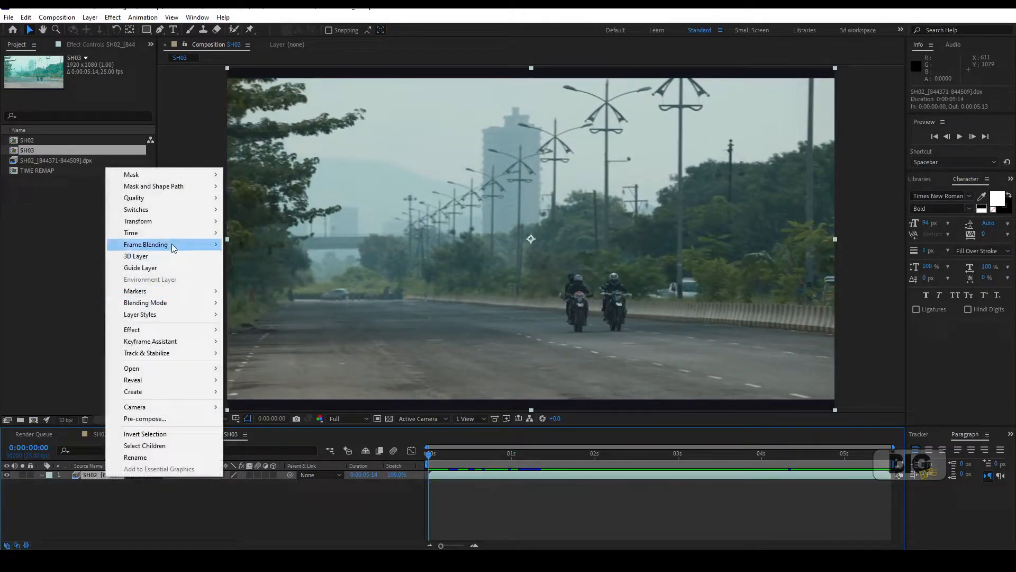
mouse_move(169, 236)
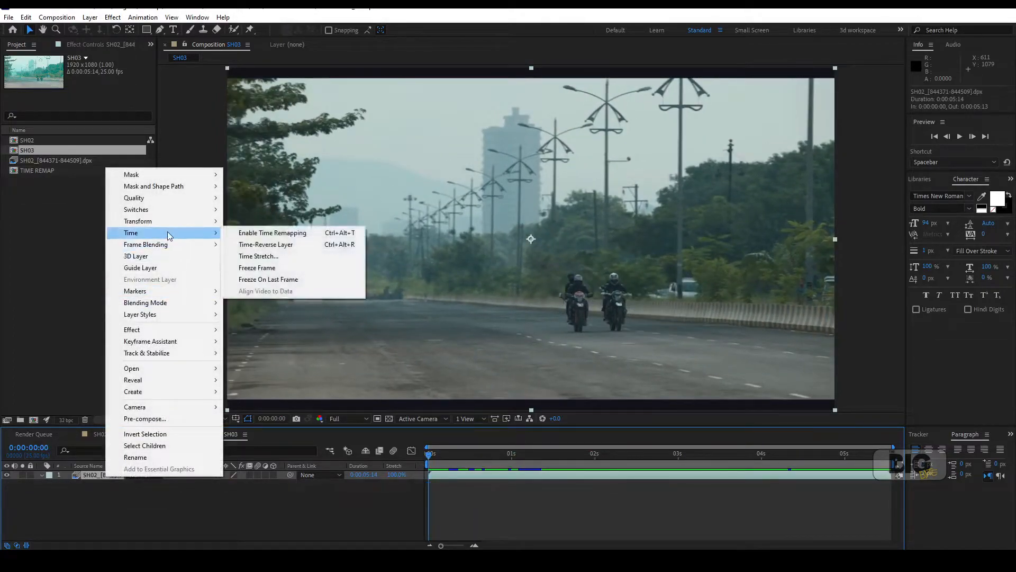
left_click(276, 280)
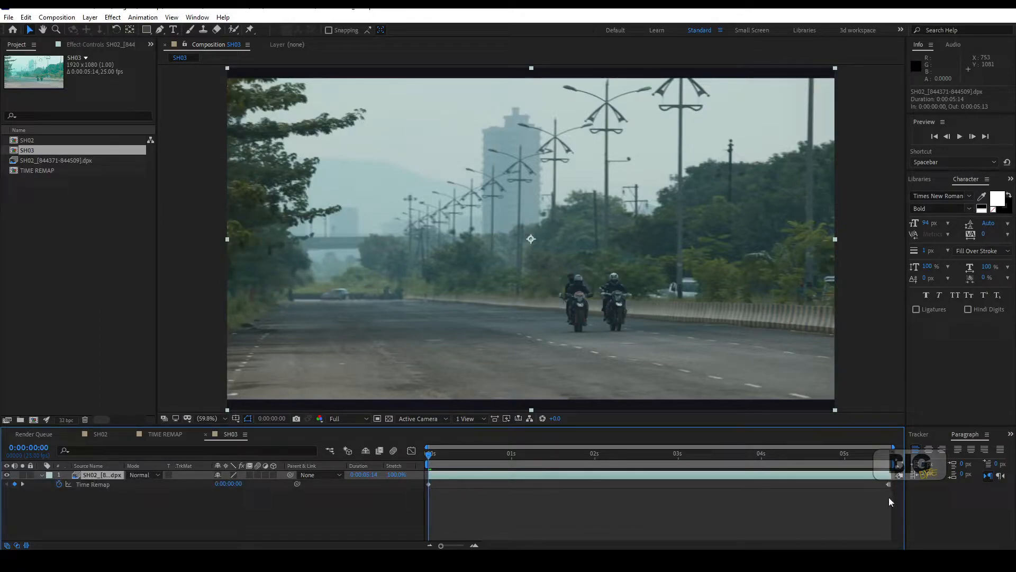
left_click_drag(432, 456, 868, 455)
left_click_drag(752, 484, 222, 503)
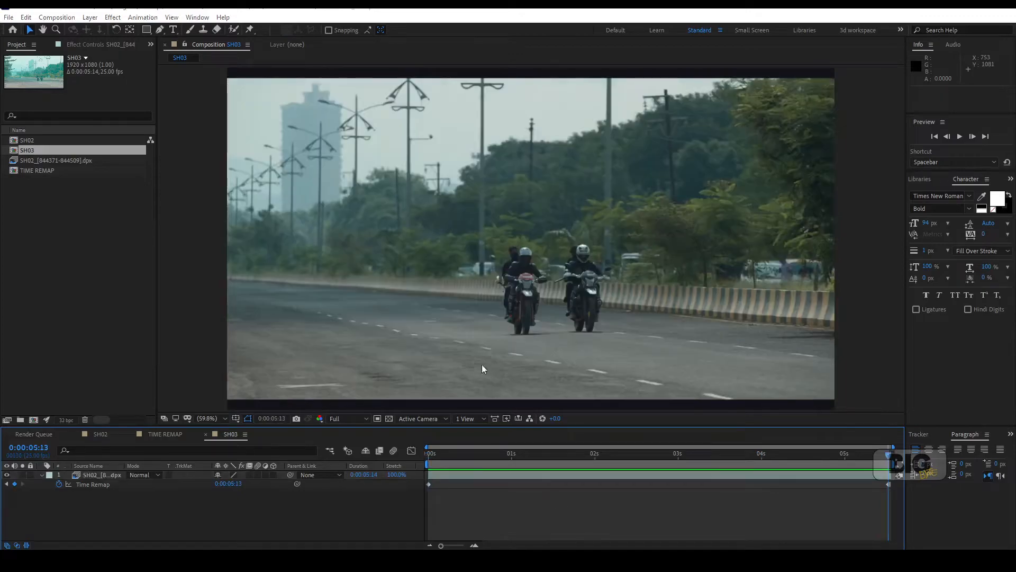
Set the composition duration to 0:00:06:14, extend the footage layer to the composition's end and preview it.
key("ctrl+k")
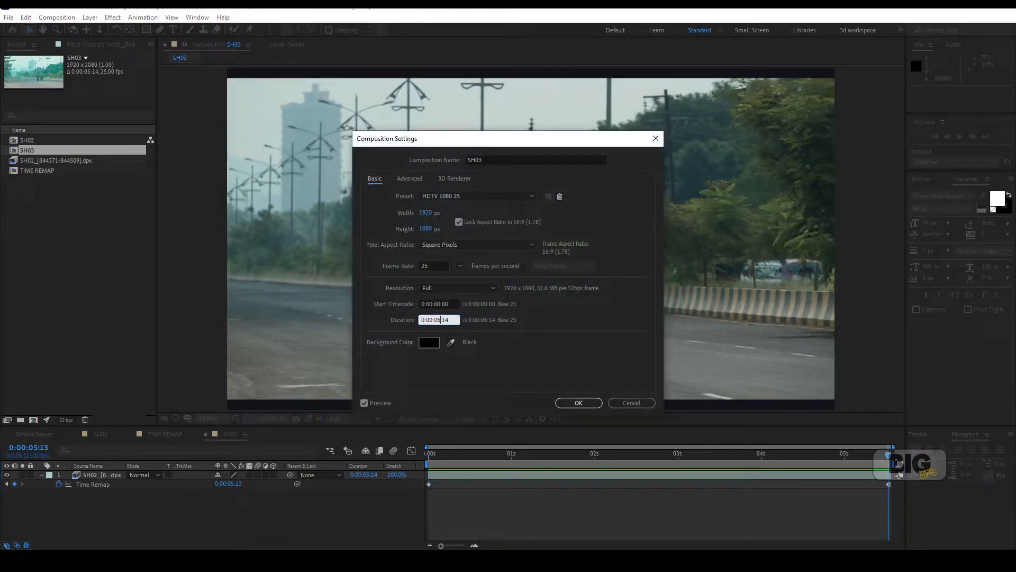
key("Return")
left_click_drag(820, 474, 878, 476)
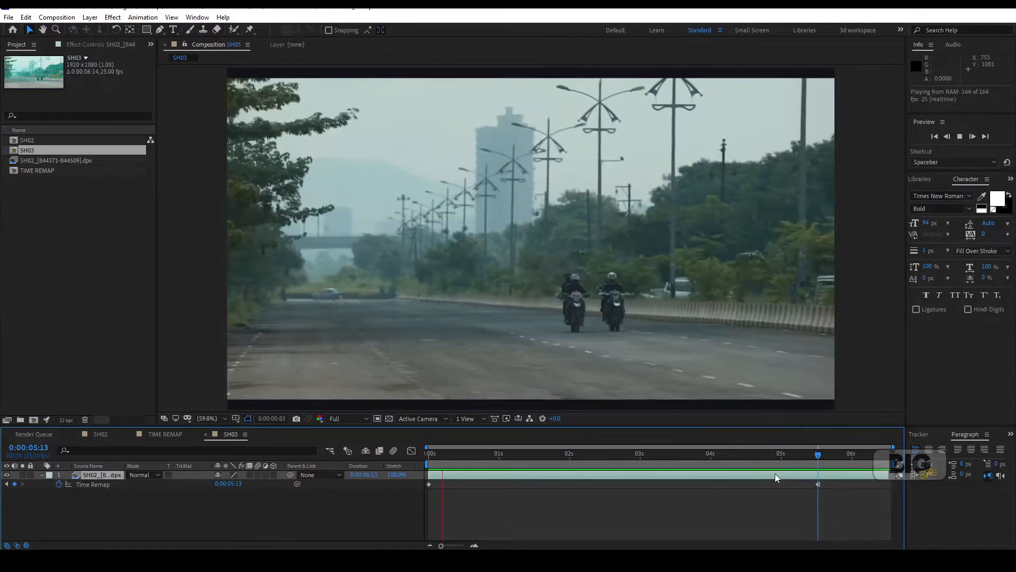
Move the last Time Remap keyframe to about 1 second and preview the sped-up clip from the start.
left_click(818, 485)
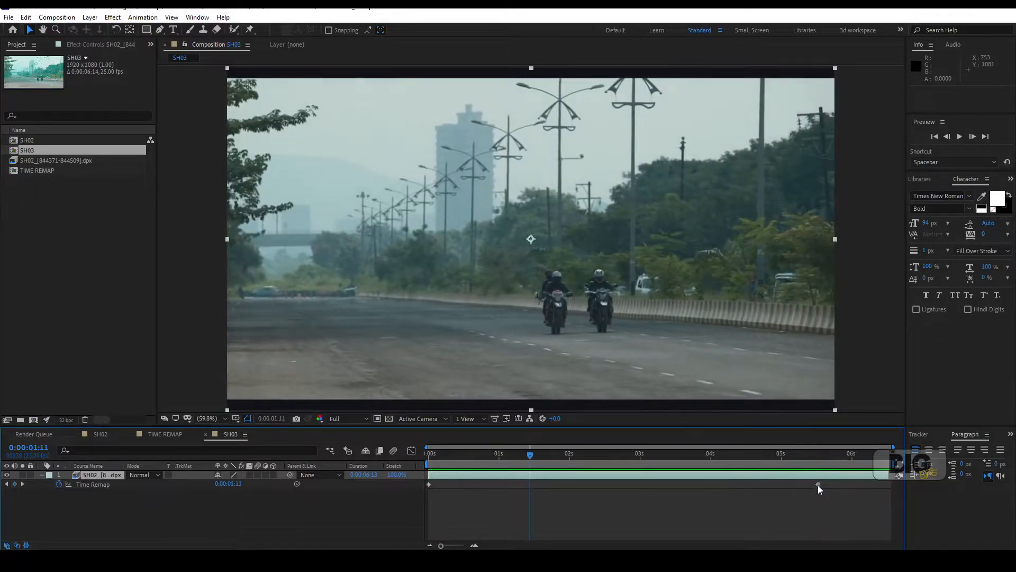
left_click_drag(818, 485, 501, 487)
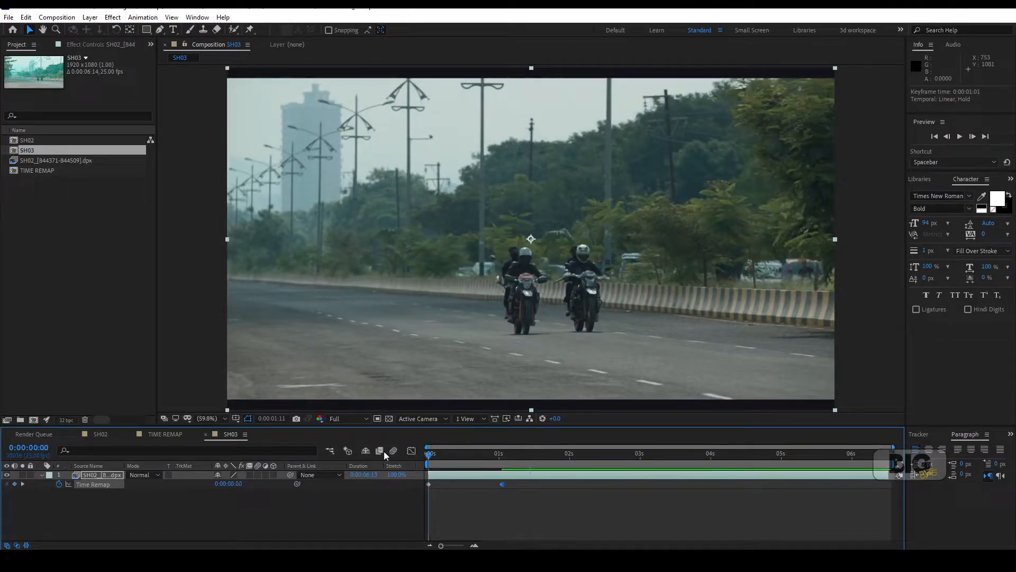
key("Home")
key("space")
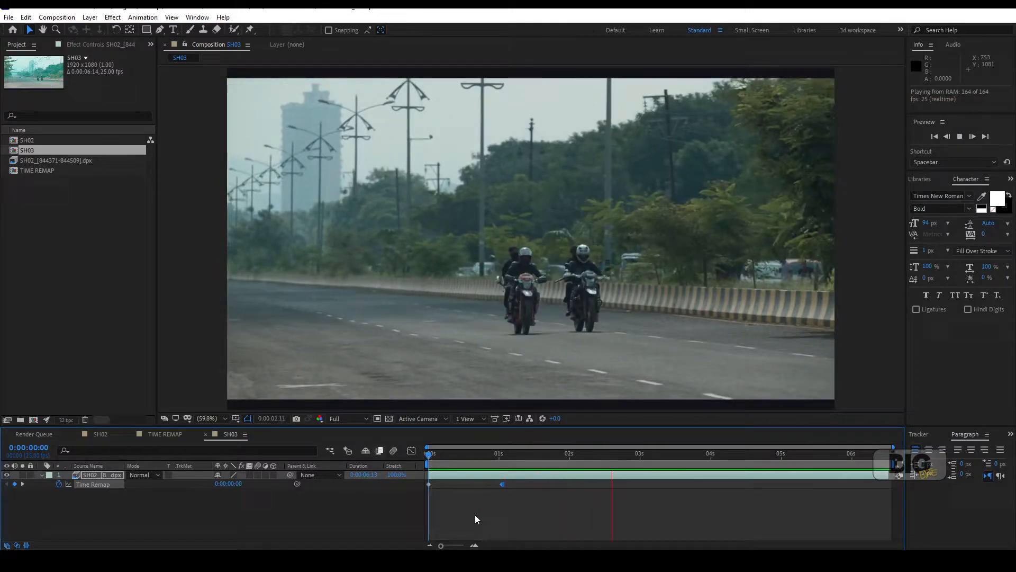
key("space")
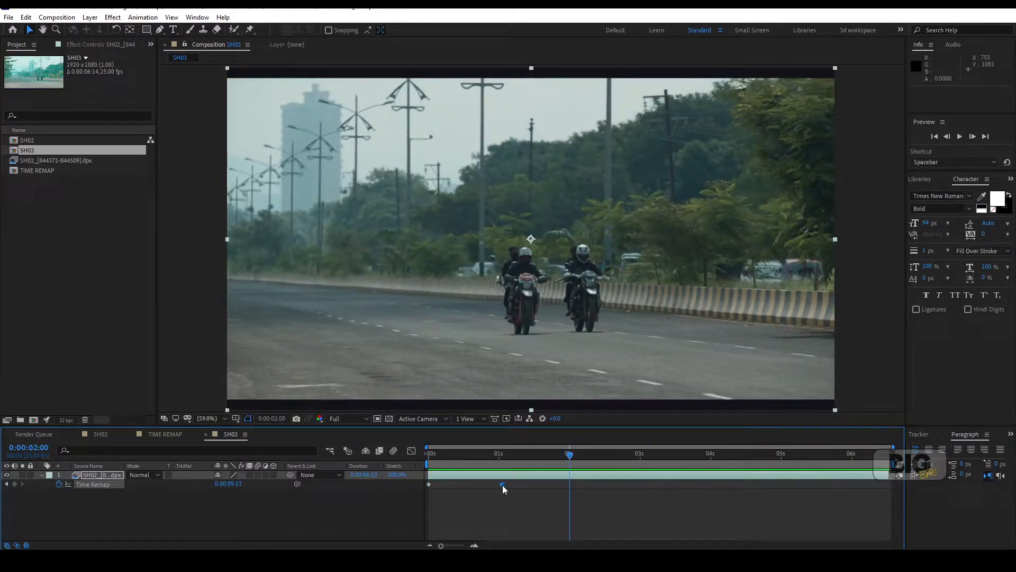
Move the last Time Remap keyframe past the composition's end, to about 8 seconds, and preview the slowed clip.
mouse_move(503, 484)
left_click_drag(502, 485, 1015, 522)
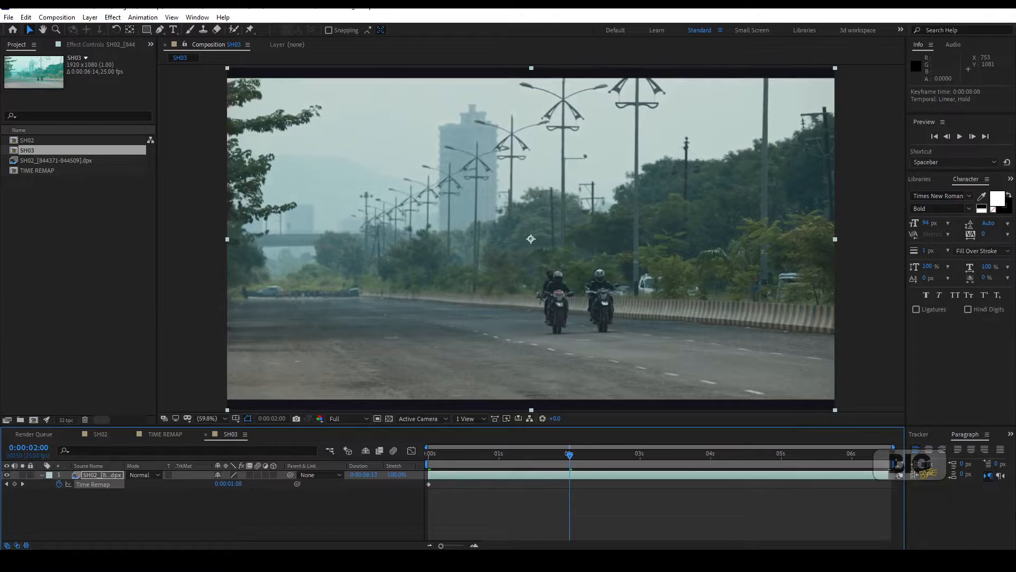
key("space")
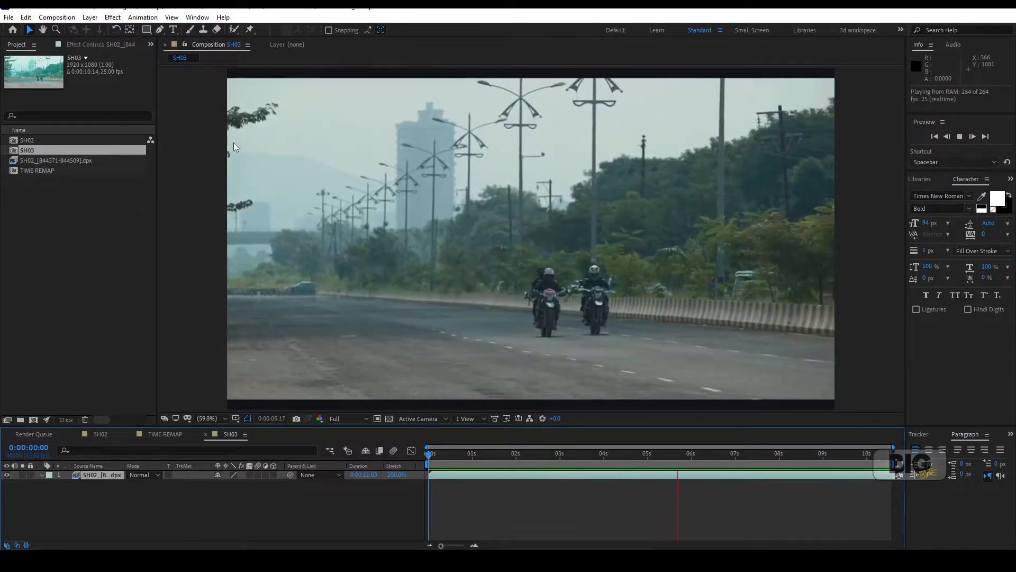
Set the stretched layer's frame blending to Frame Mix, preview it, and switch the blending to Pixel Motion.
left_click(90, 17)
mouse_move(132, 165)
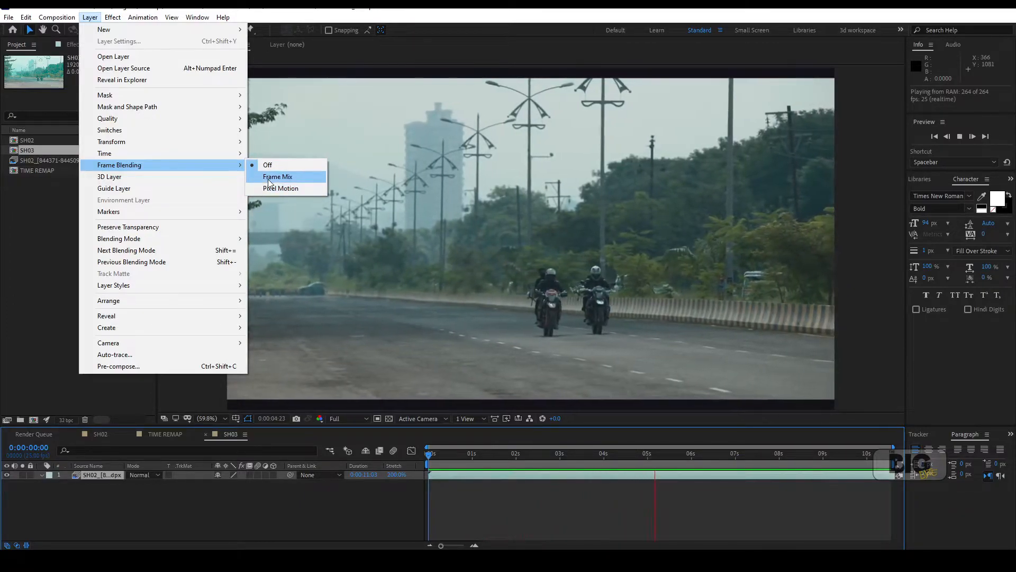
left_click(268, 180)
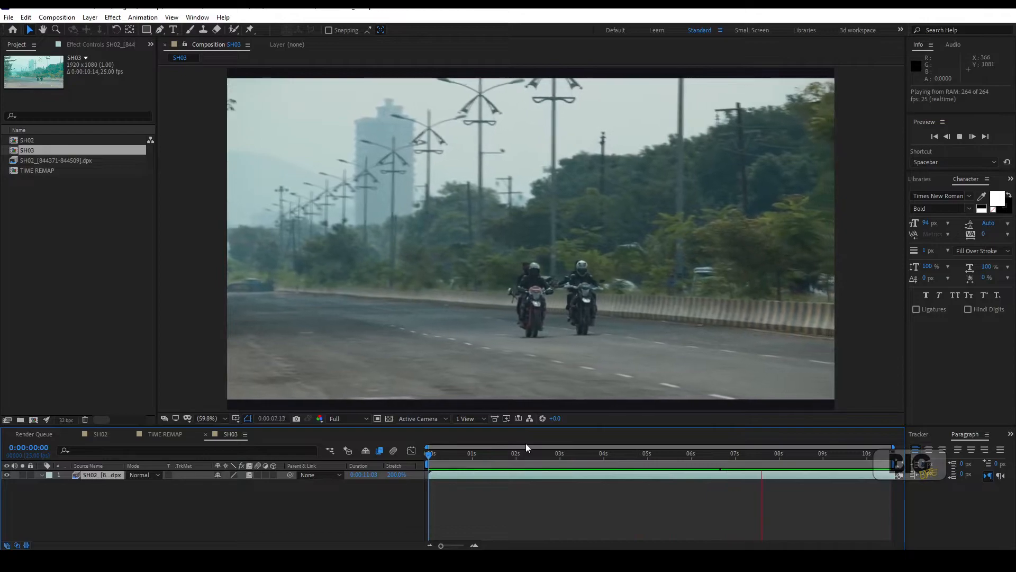
left_click(90, 17)
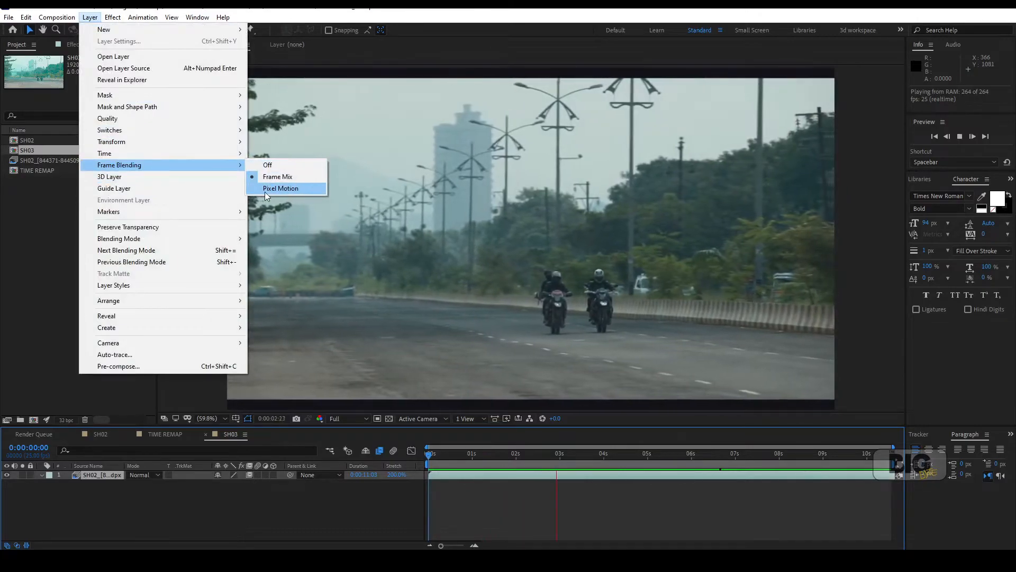
left_click(264, 189)
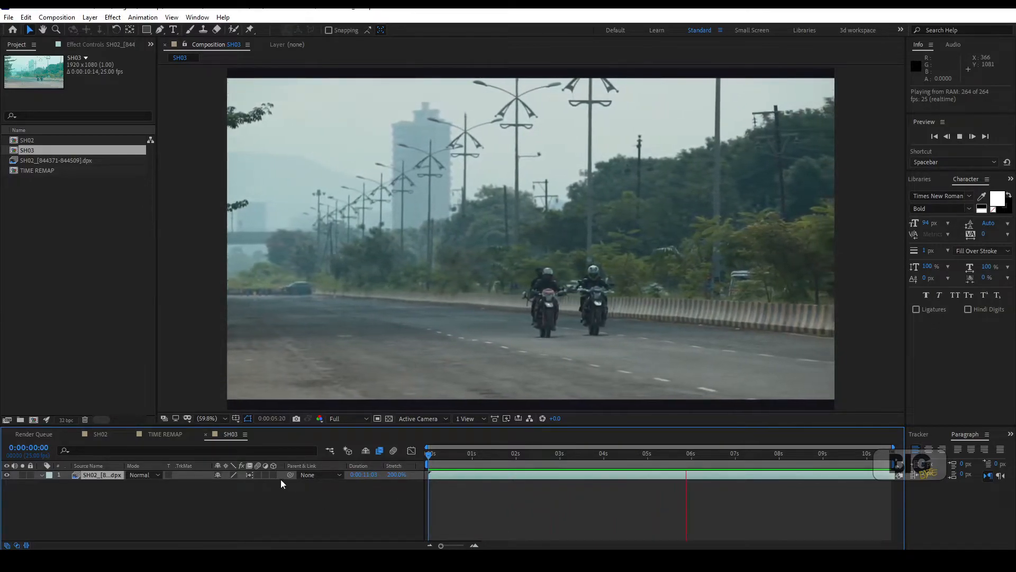
Cycle the layer's frame blending through off, Frame Mix and Pixel Motion to compare them in the preview, ending on Pixel Motion.
left_click(249, 475)
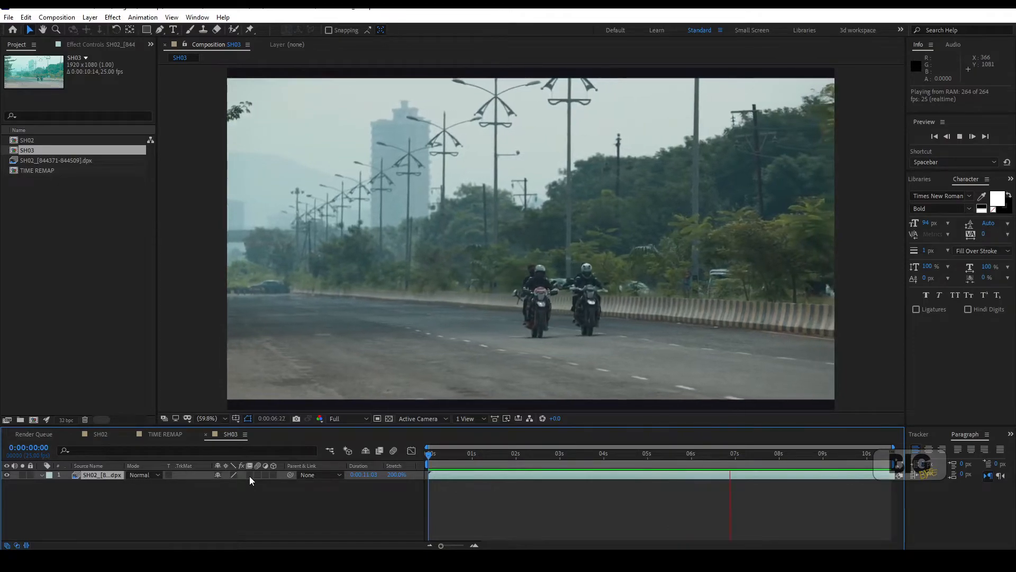
left_click(249, 475)
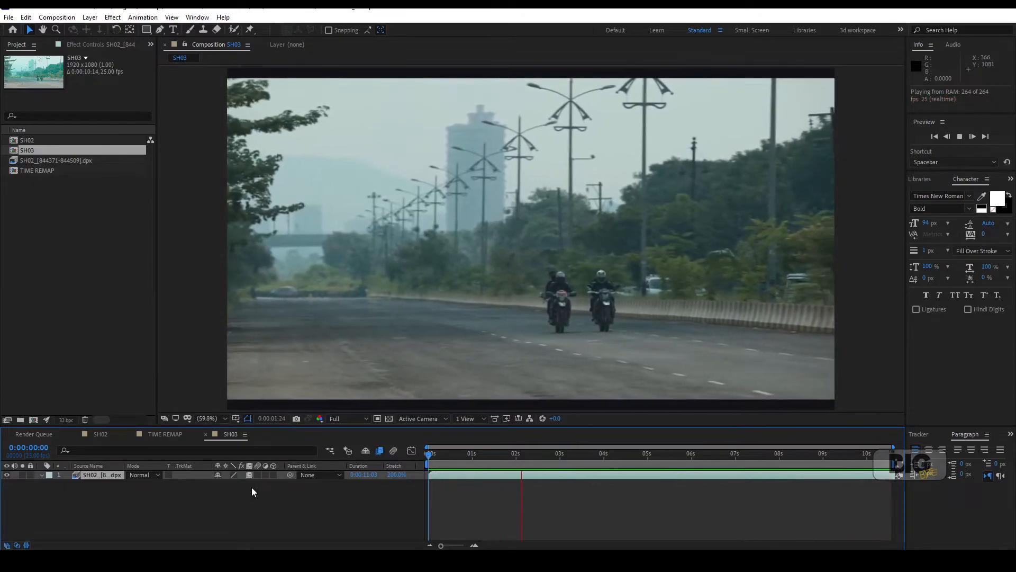
left_click(247, 475)
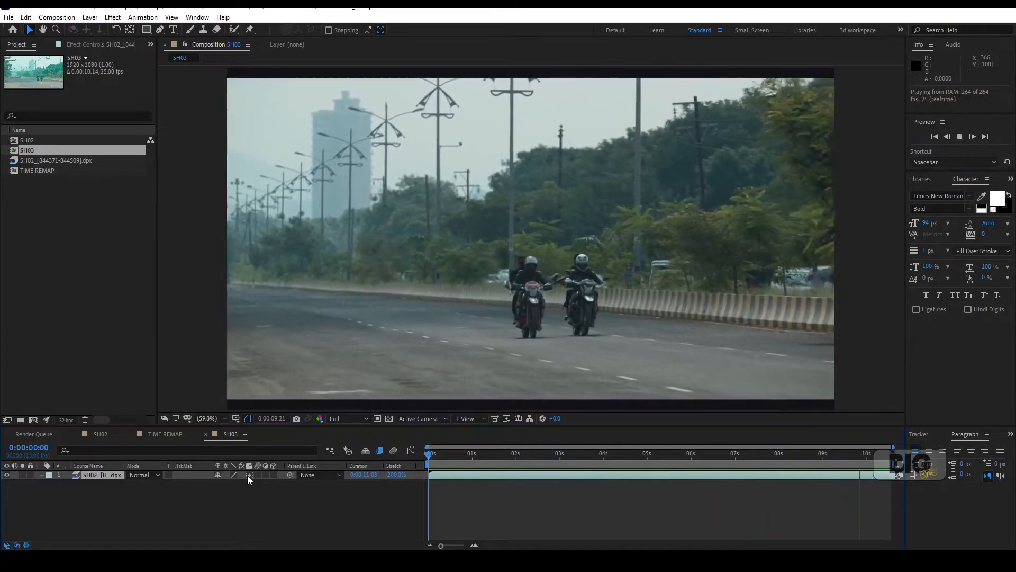
left_click(250, 474)
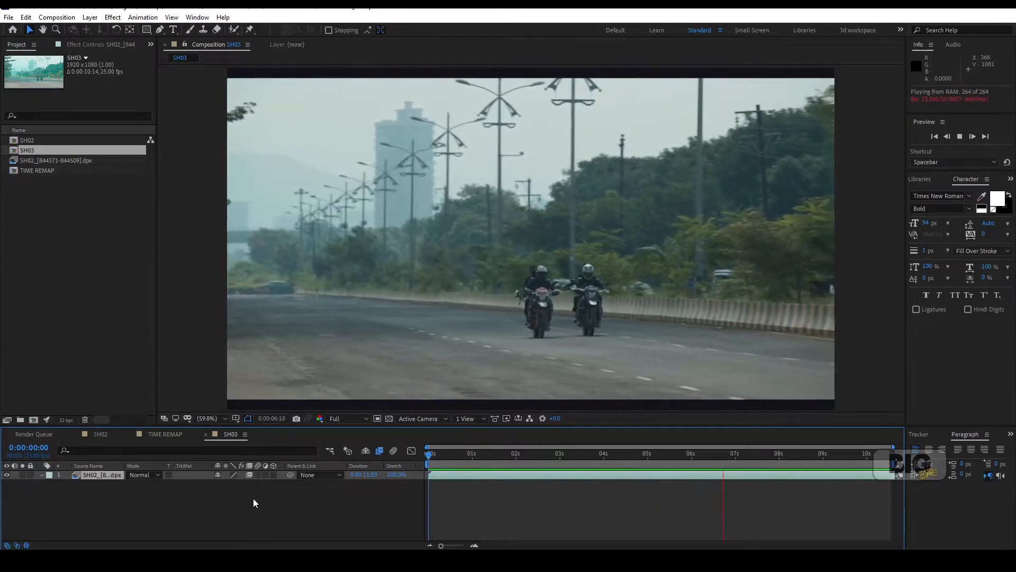
left_click(249, 475)
left_click(250, 475)
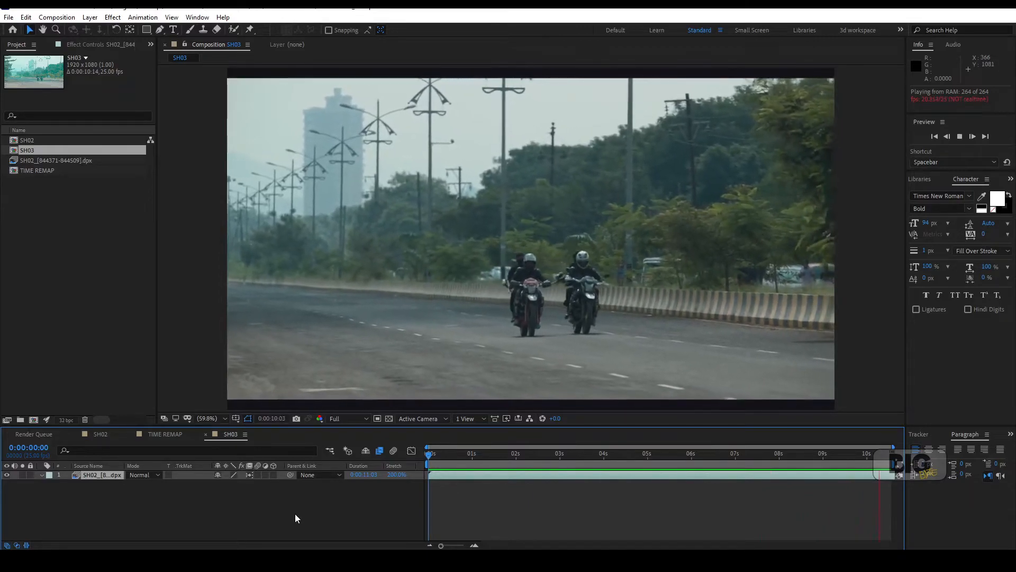
key("space")
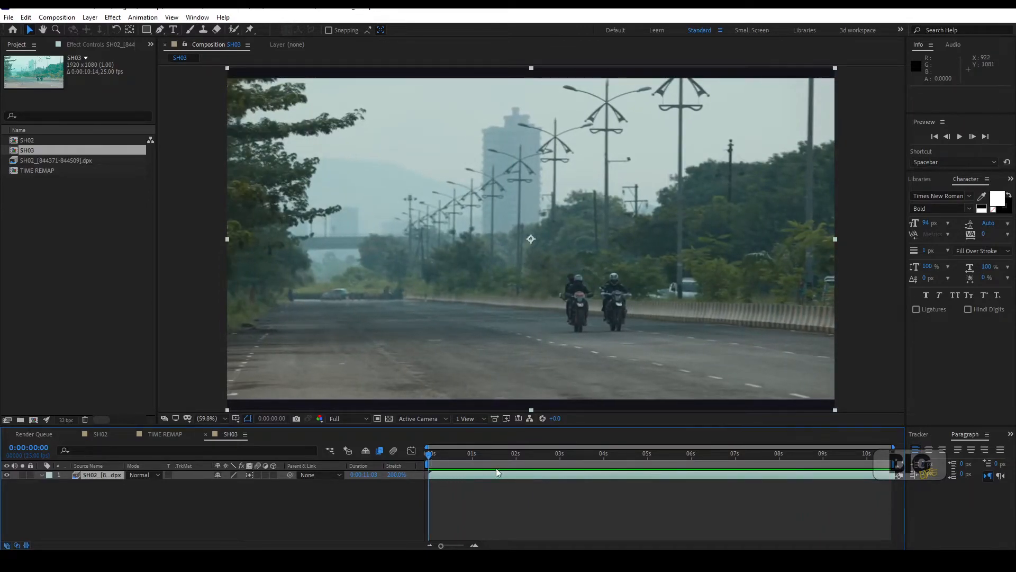
Set the footage layer's stretch factor to 100.
left_click(397, 475)
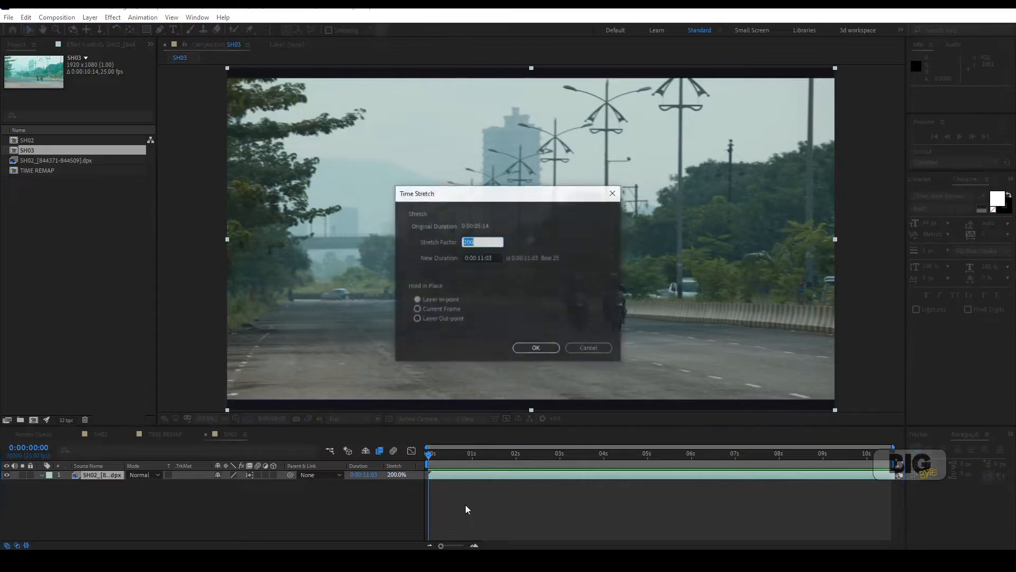
type("100")
key("Return")
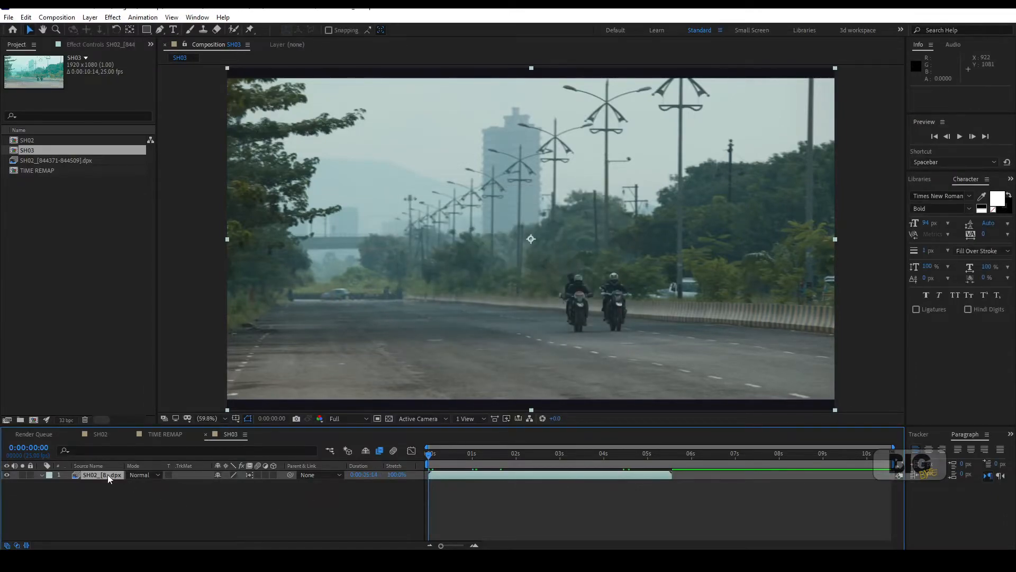
Enable time remapping on the footage layer and extend the layer's end to about 8.5 seconds.
right_click(104, 475)
mouse_move(164, 230)
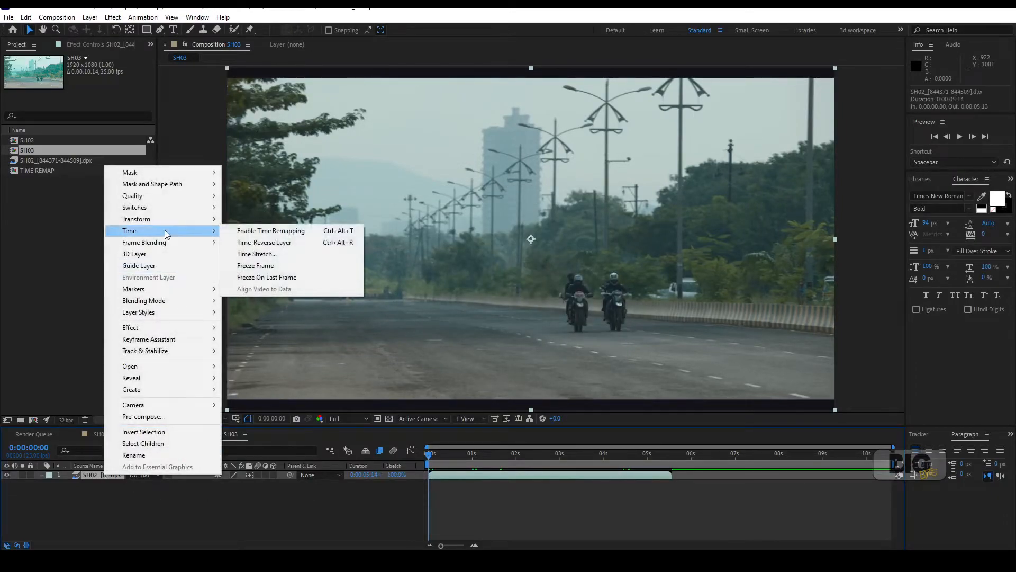
left_click(278, 232)
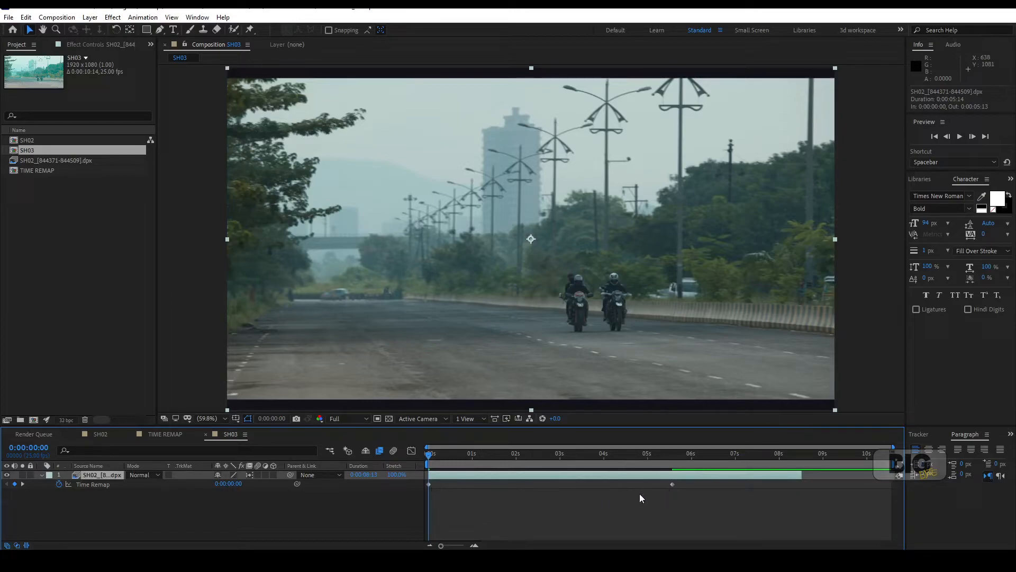
Move the end Time Remap keyframe to about 1 second and preview the fast playback from the start.
left_click(551, 453)
left_click_drag(672, 484, 475, 482)
left_click(426, 452)
key("space")
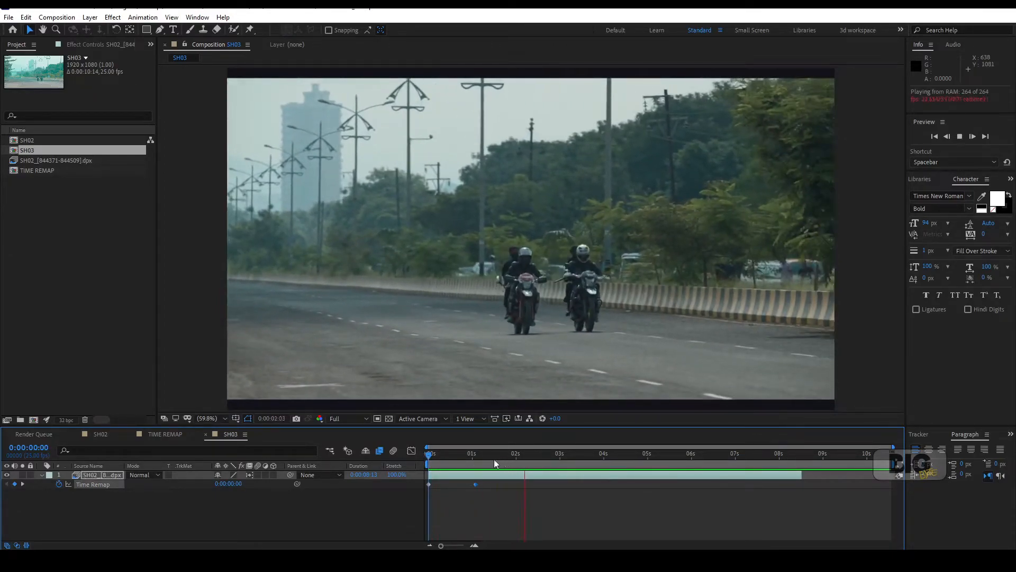
key("space")
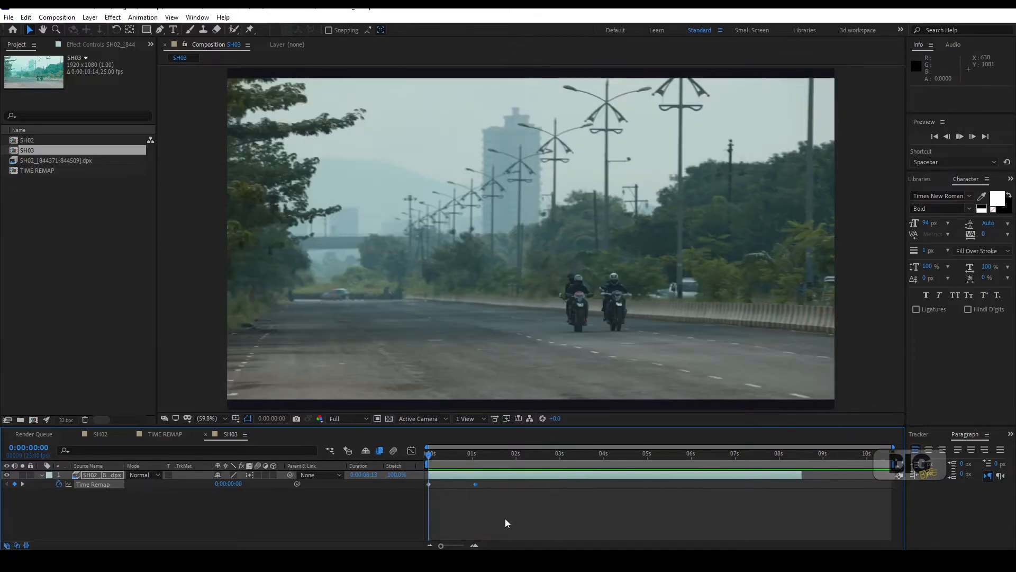
key("space")
key("space")
Move the end Time Remap keyframe out to about 9 seconds and preview the slow motion.
left_click(476, 453)
left_click_drag(475, 484, 836, 531)
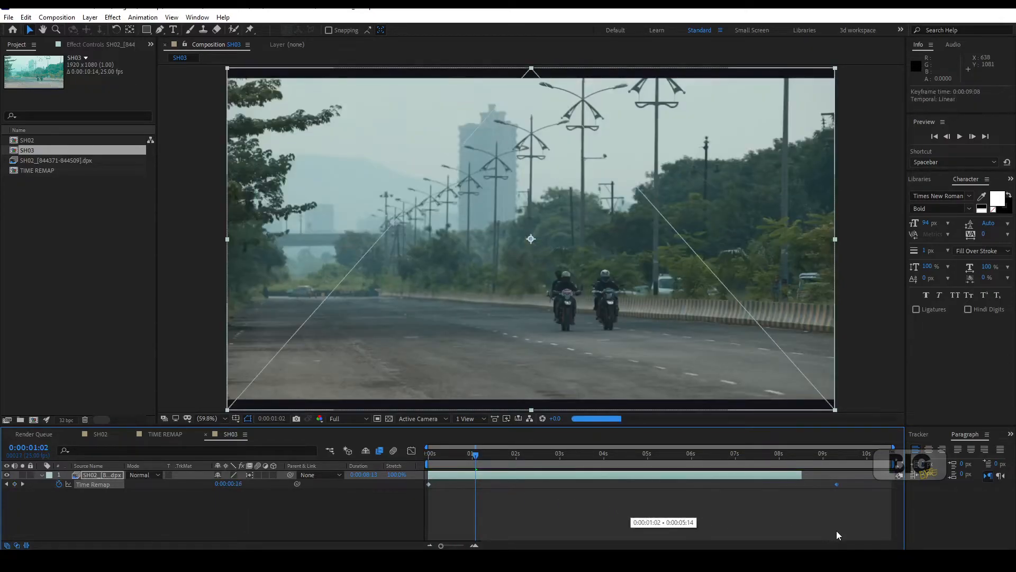
key("space")
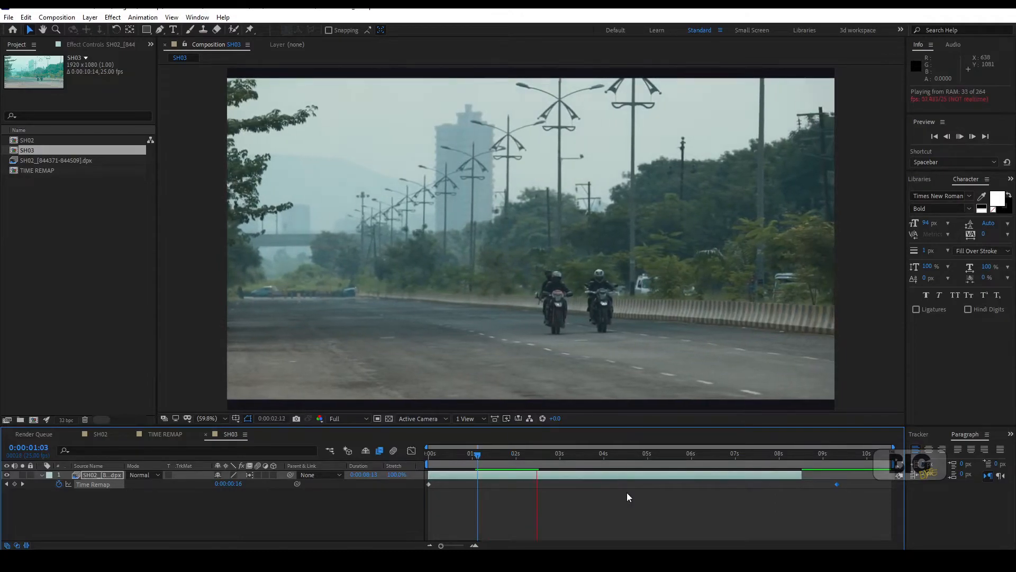
Check the finished TIME REMAP composition, return to SH03 and add a Time Remap keyframe at 0:00:01:00.
left_click(168, 434)
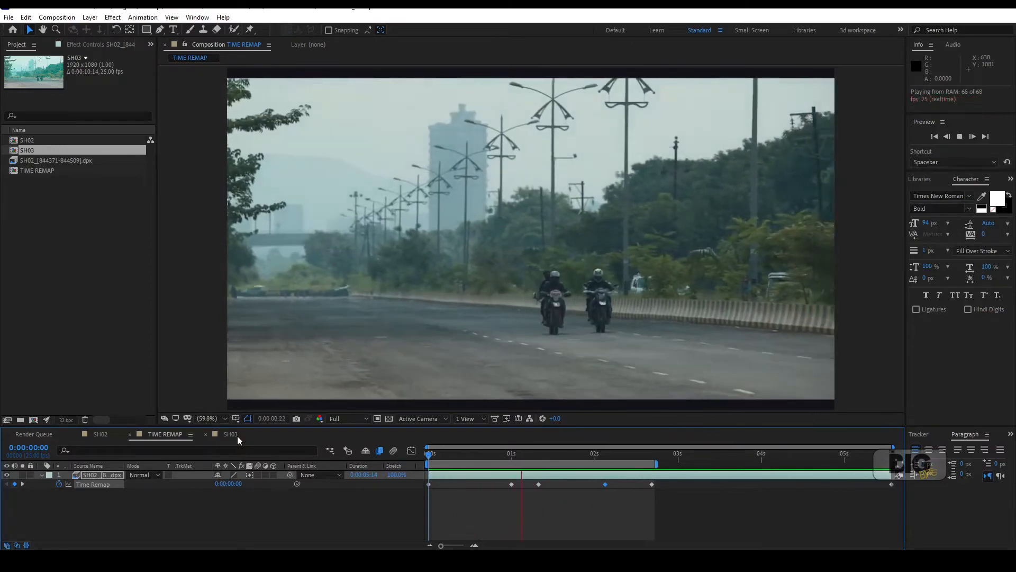
left_click(232, 434)
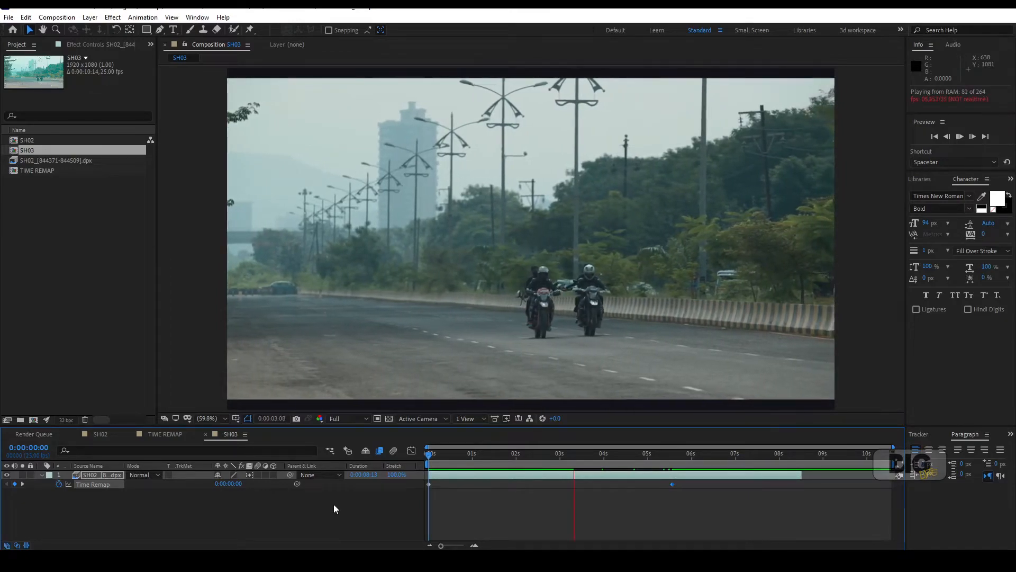
left_click(429, 455)
left_click_drag(428, 455, 472, 457)
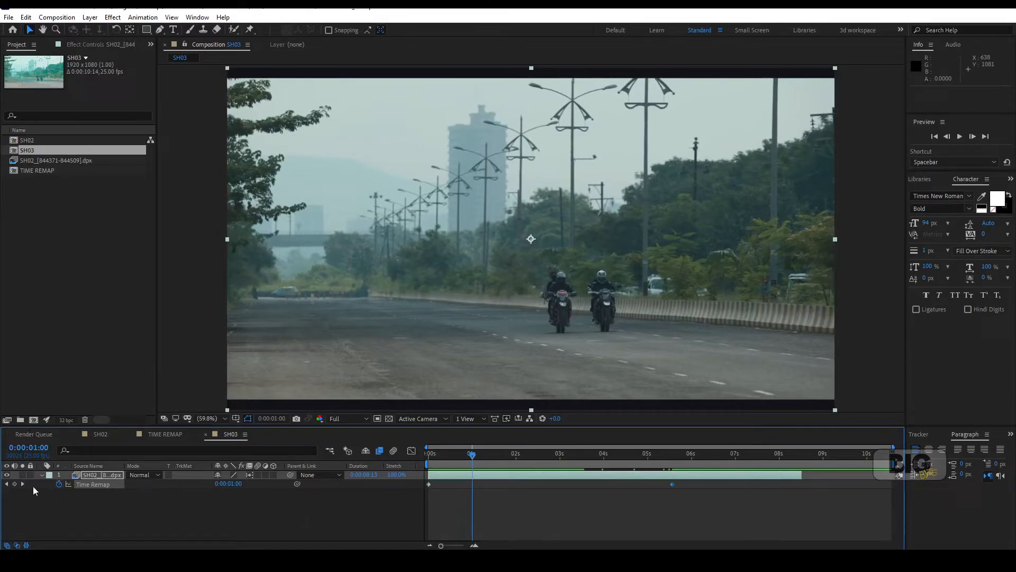
left_click(14, 483)
Add a Time Remap keyframe at 0:00:01:08 with the value raised to about 0:00:03:13.
left_click_drag(474, 456, 486, 454)
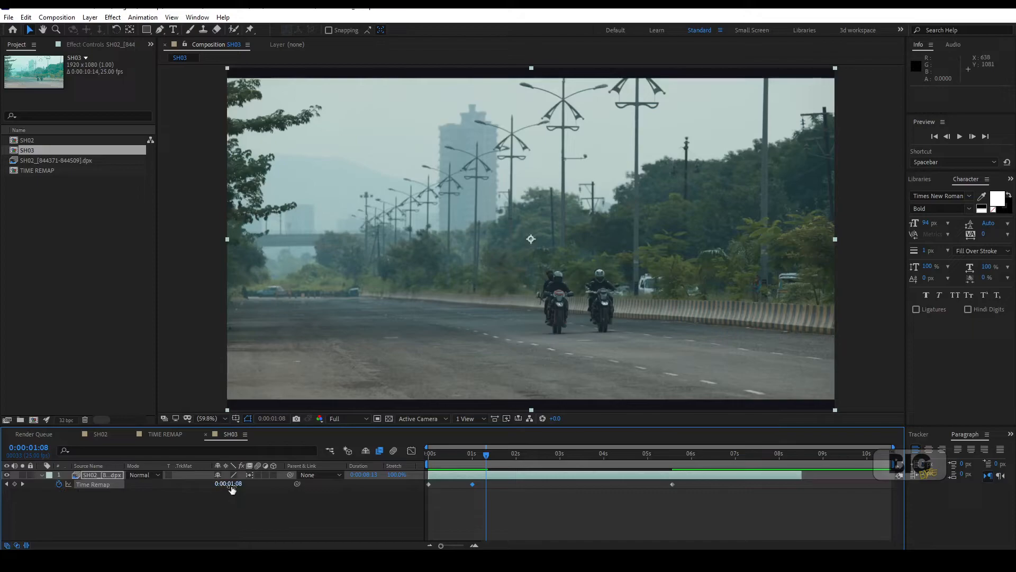
left_click_drag(237, 489, 263, 484)
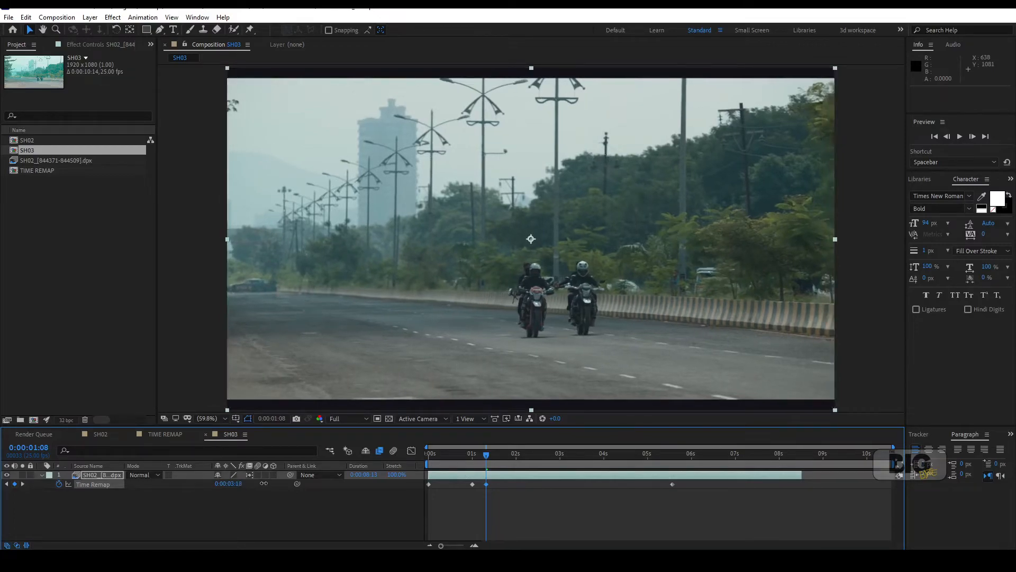
Add a Time Remap keyframe at 0:00:02:03 in SH03 with its value raised by a few frames.
left_click_drag(484, 455, 521, 461)
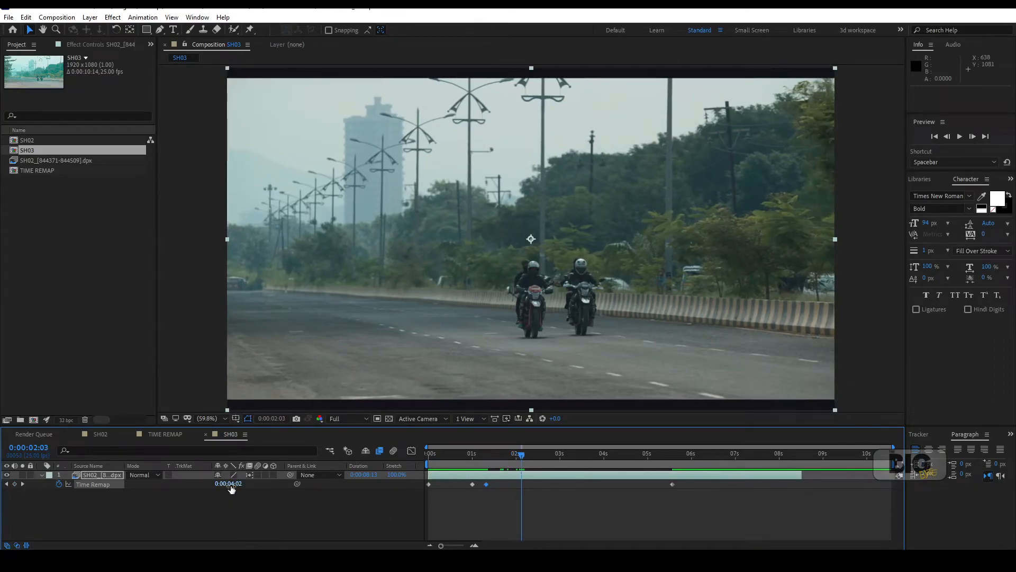
left_click_drag(236, 488, 240, 488)
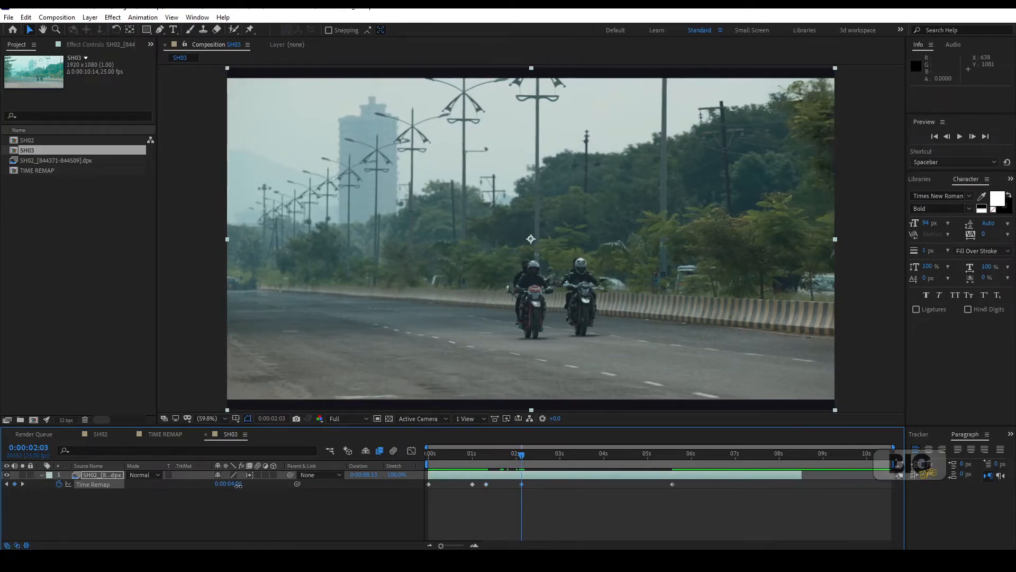
Add a Time Remap keyframe at 0:00:02:17 with the value 0:00:05:14 and end the work area at that frame.
mouse_move(523, 458)
left_mouse_down()
mouse_move(485, 453)
mouse_move(520, 454)
left_mouse_up()
key("space")
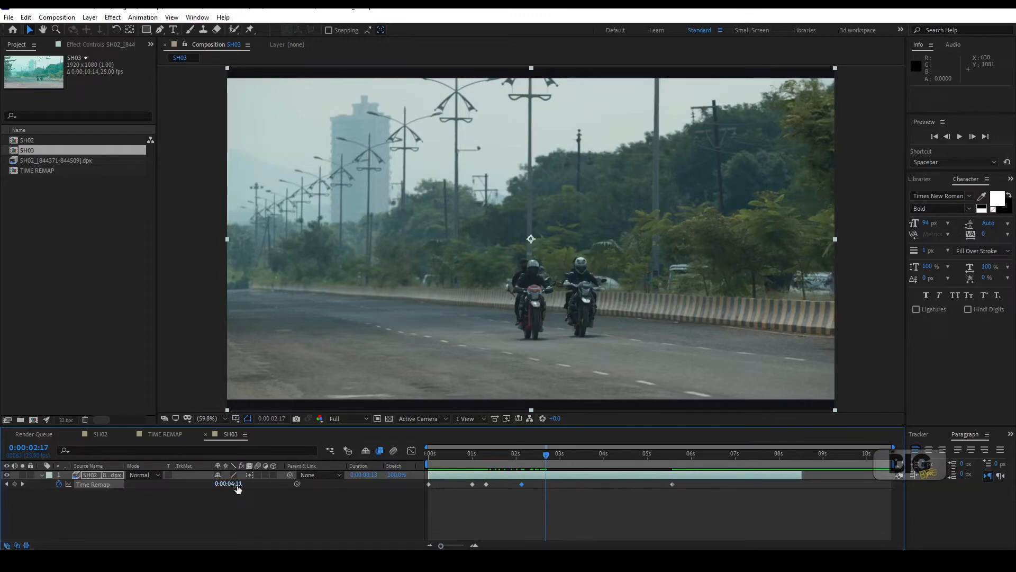
left_click_drag(245, 484, 253, 483)
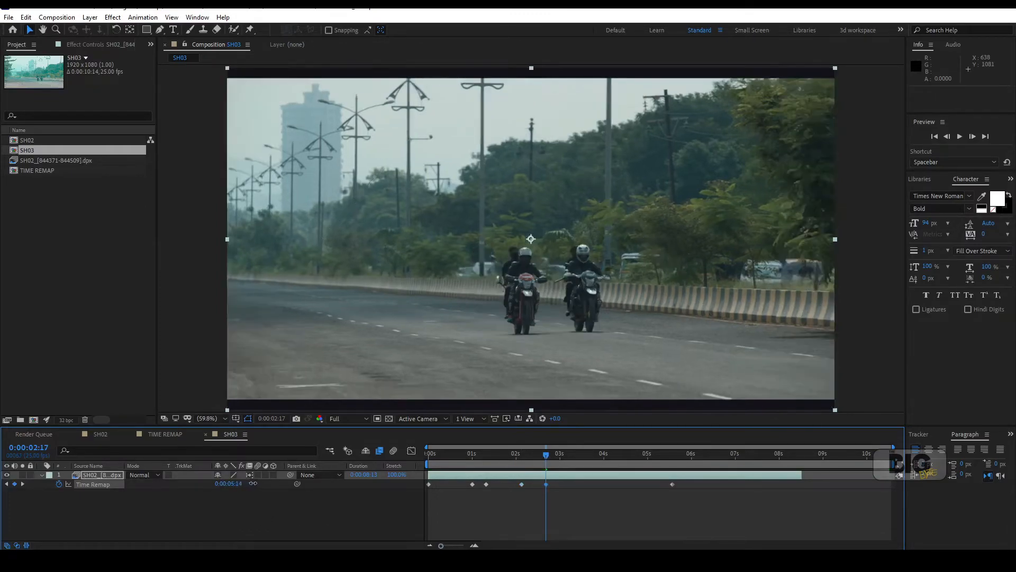
key("n")
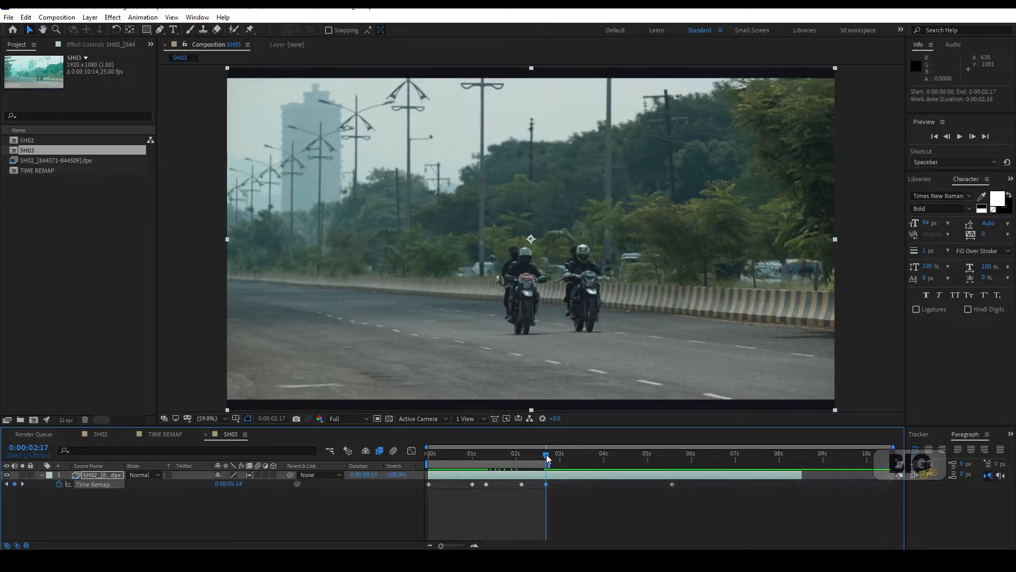
key("Home")
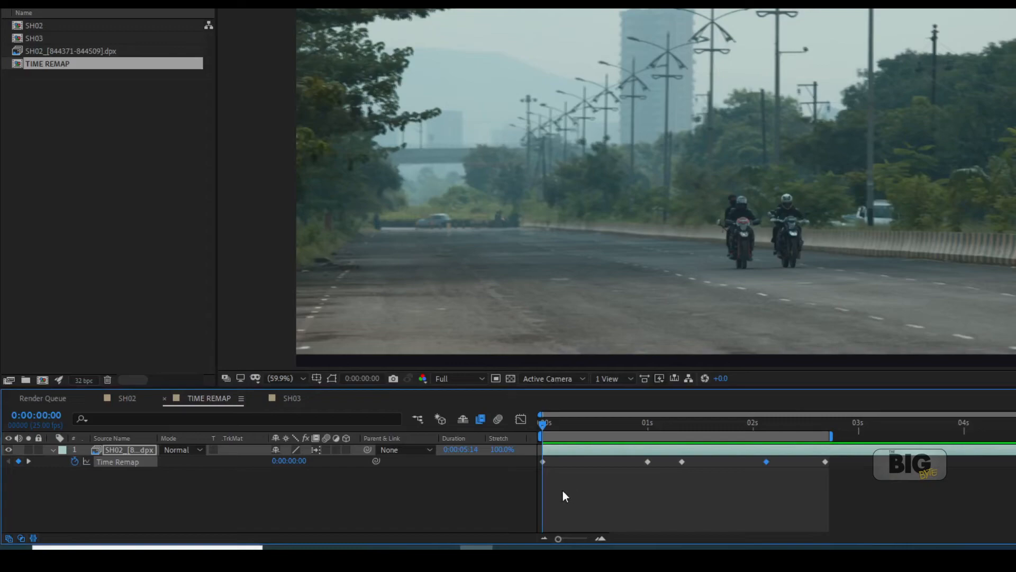
Compare the Time Remap values at the 0:00:01:00, 0:00:01:08 and 0:00:02:03 keyframes in the TIME REMAP composition and preview the speed ramp.
left_click(647, 424)
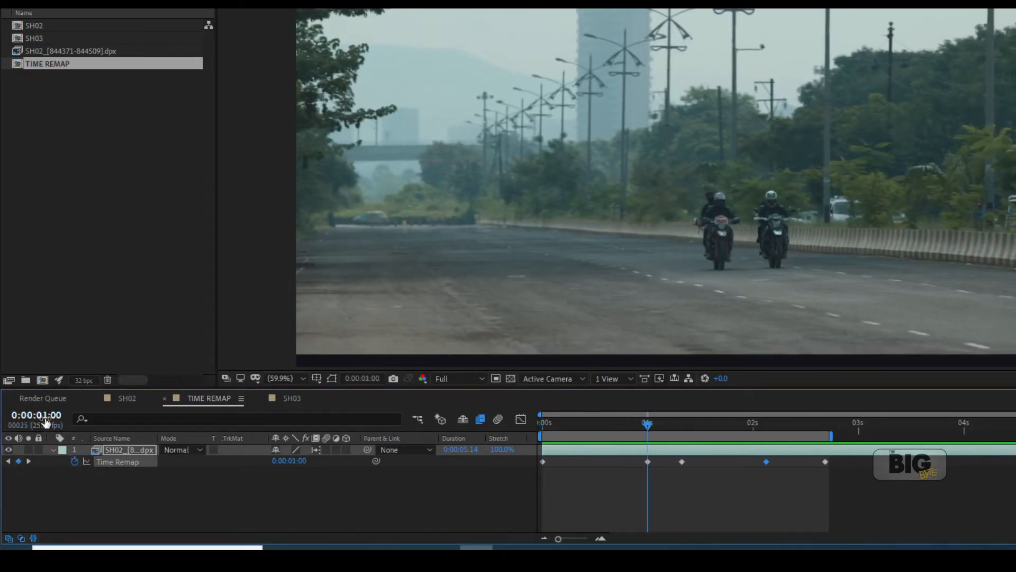
mouse_move(647, 424)
left_mouse_down()
mouse_move(520, 421)
mouse_move(647, 423)
left_mouse_up()
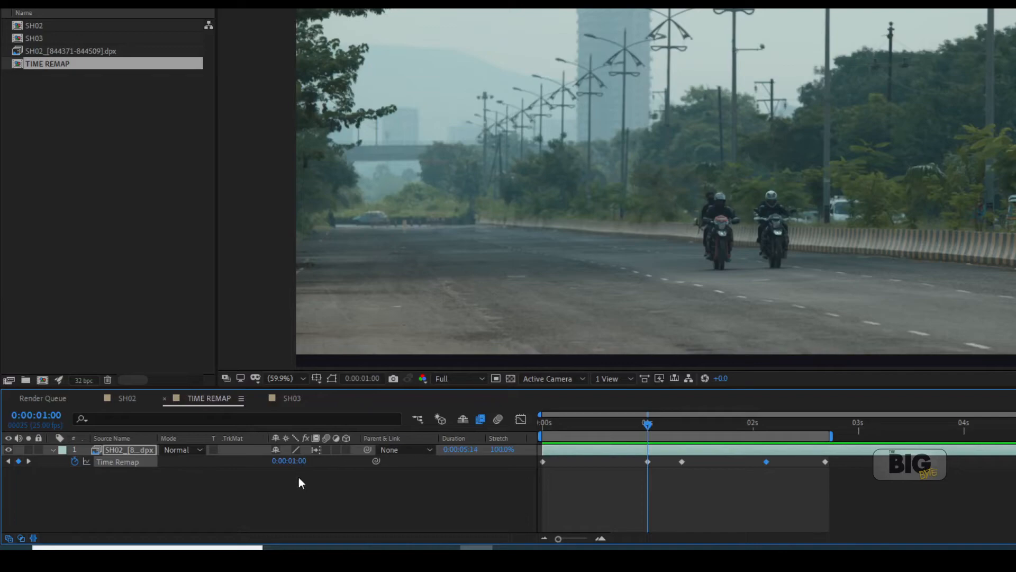
left_click_drag(671, 424, 681, 423)
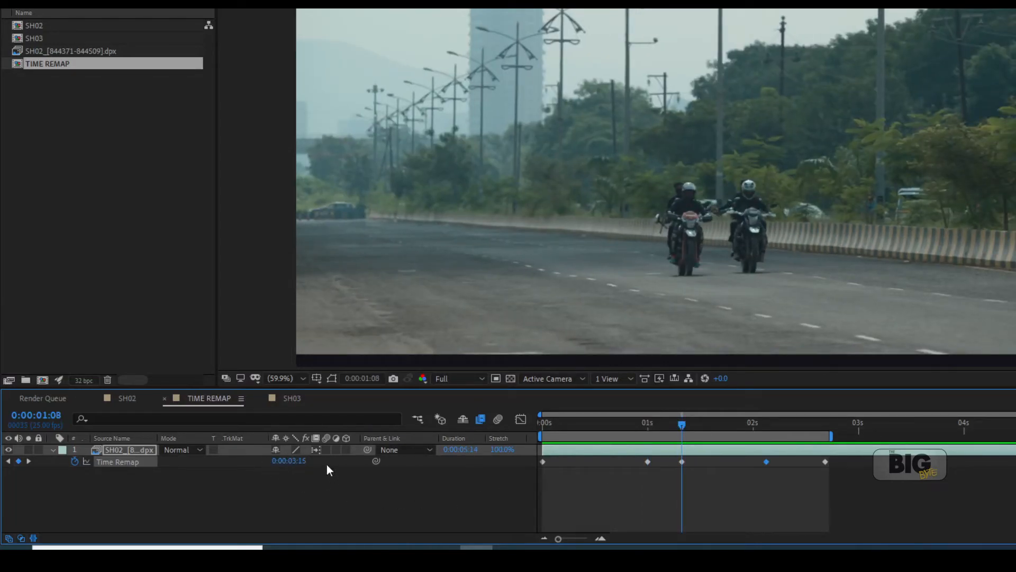
mouse_move(670, 422)
left_mouse_down()
mouse_move(648, 423)
mouse_move(682, 419)
mouse_move(648, 430)
mouse_move(681, 427)
left_mouse_up()
left_click(765, 426)
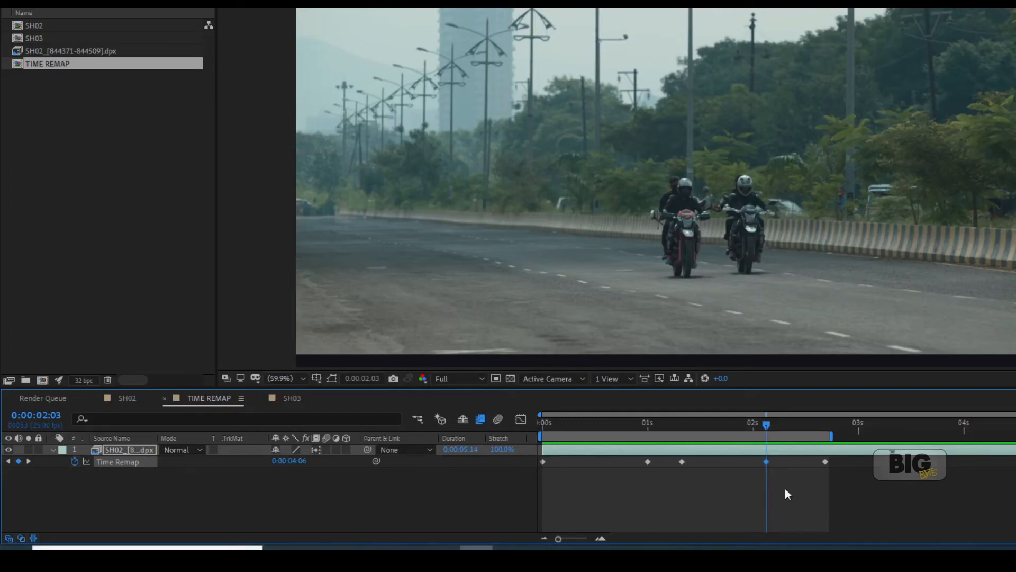
left_click(684, 424)
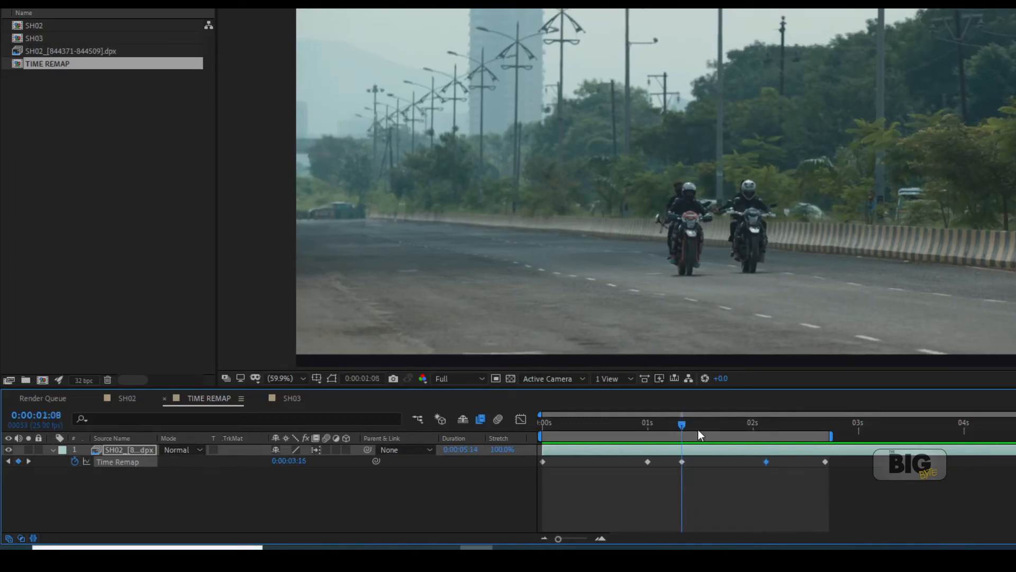
left_click_drag(684, 424, 769, 426)
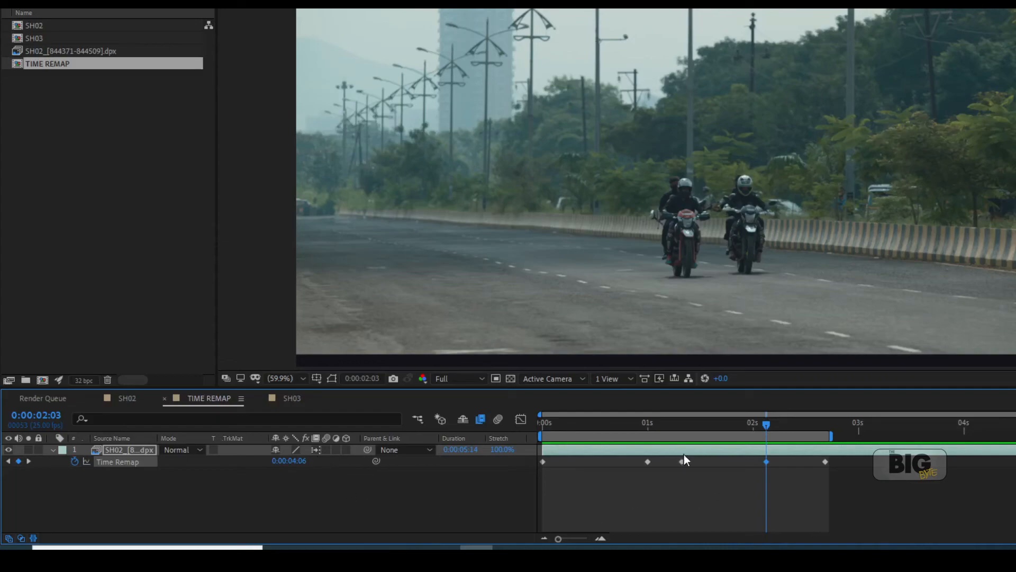
left_click_drag(715, 422, 767, 429)
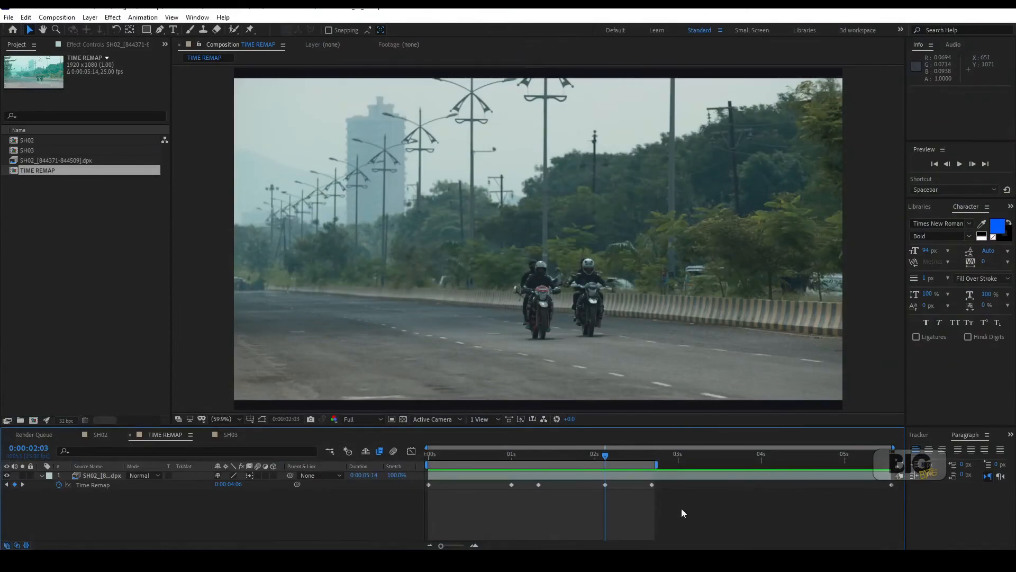
key("space")
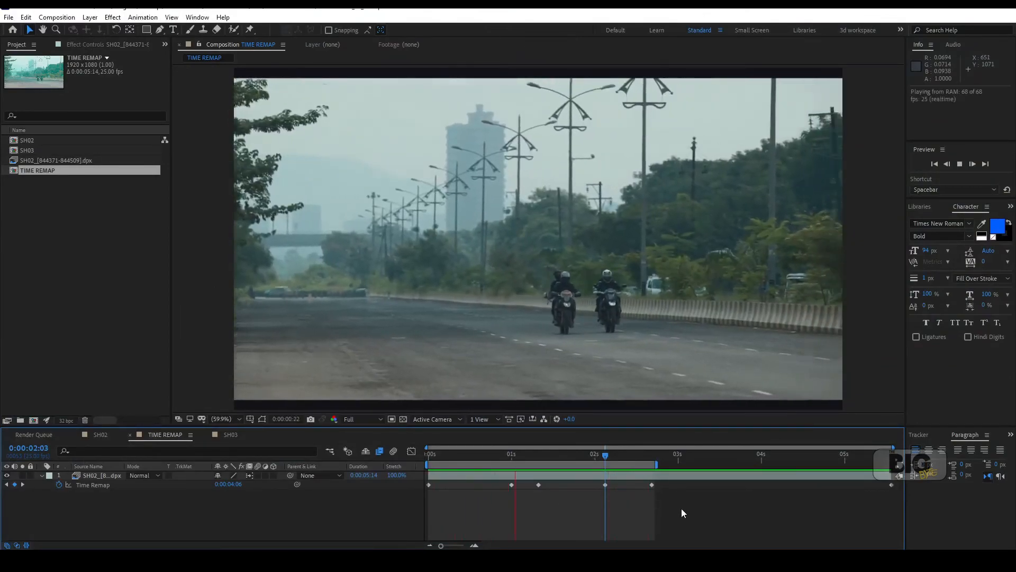